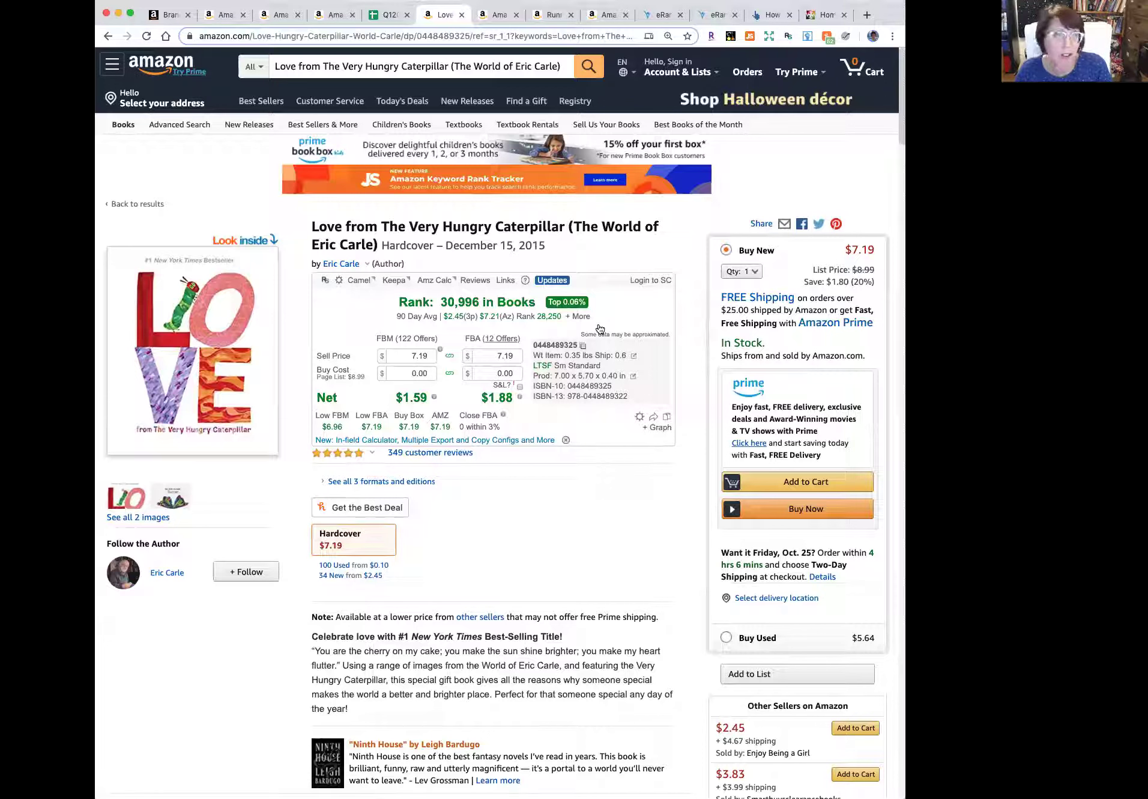
Step: Return to the Q12019 spreadsheet and delete the "valentine gift bags" row from the Top Valentine's Day Searches list
left_click(390, 15)
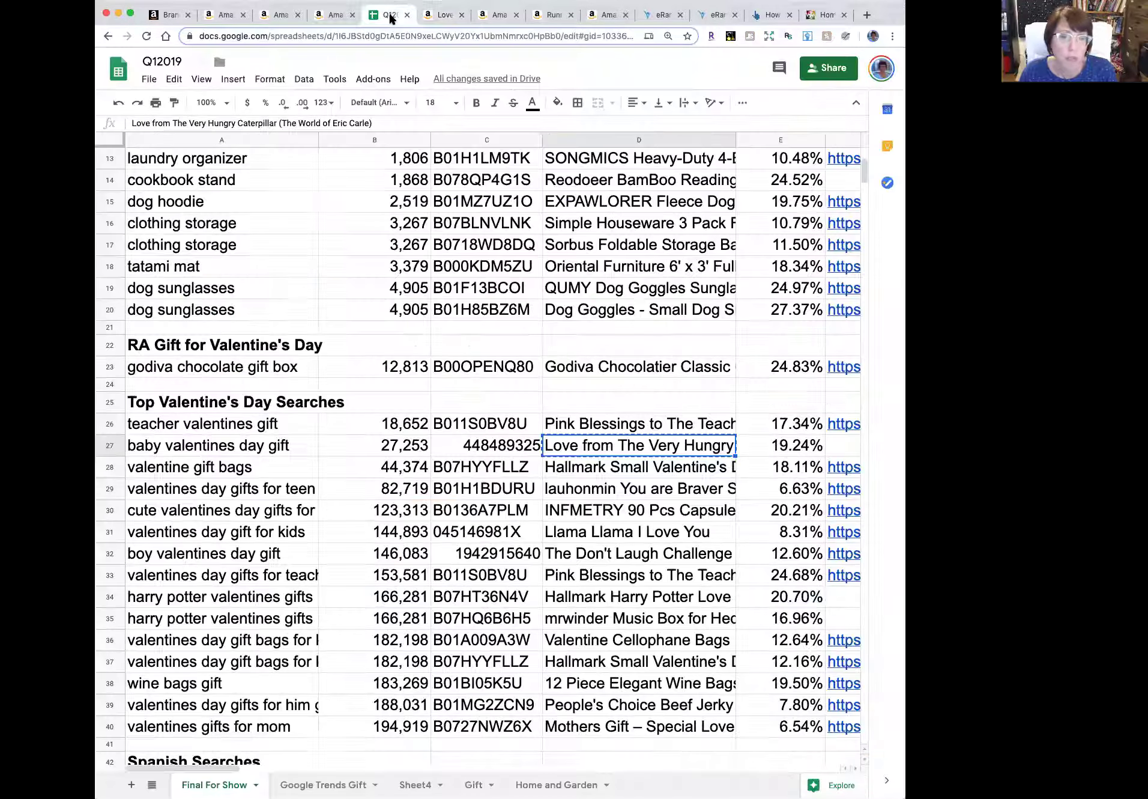
left_click(223, 452)
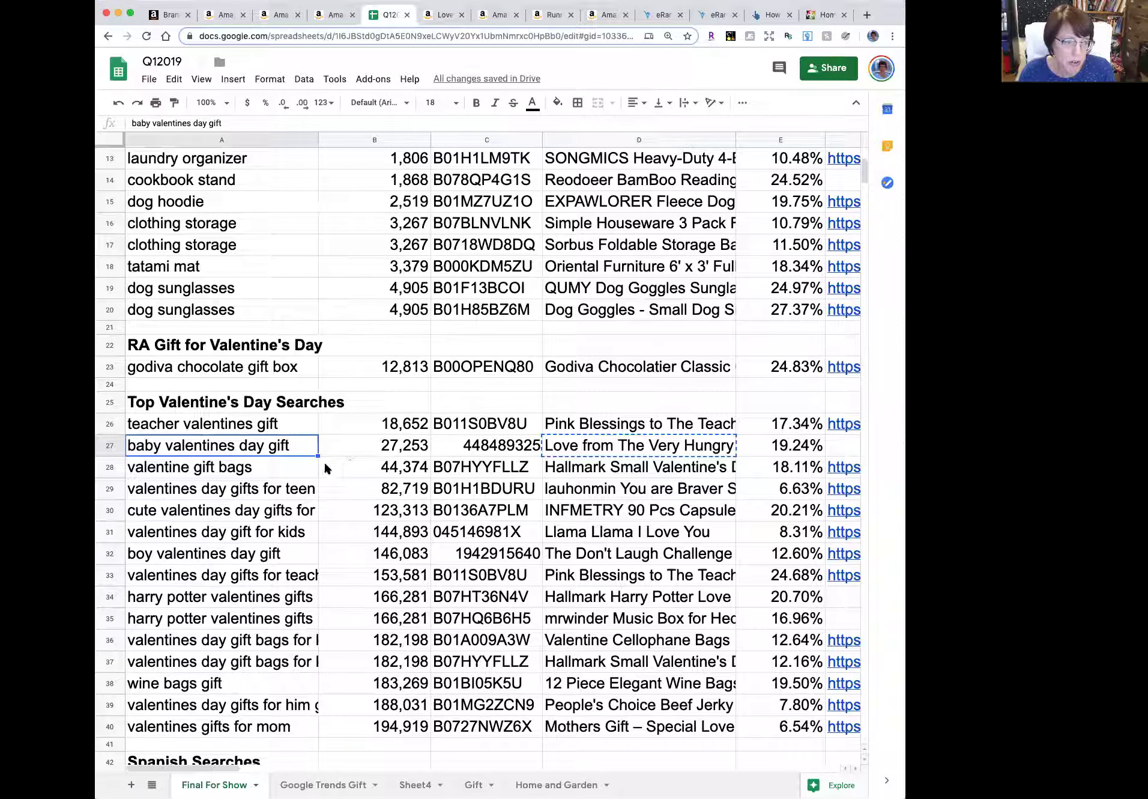
left_click(111, 467)
right_click(111, 468)
left_click(139, 486)
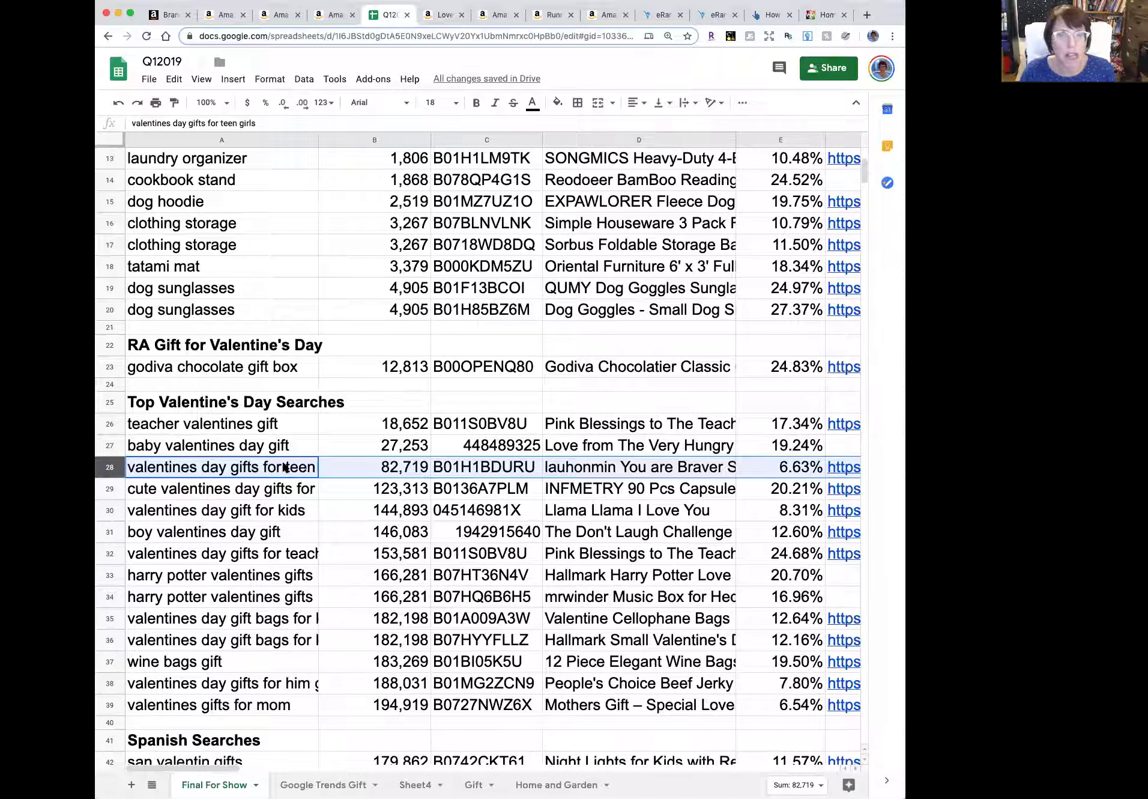
Step: Widen column A so the full Valentine's Day search phrases fit, and check the Harry Potter and gift bag entries
left_click(305, 489)
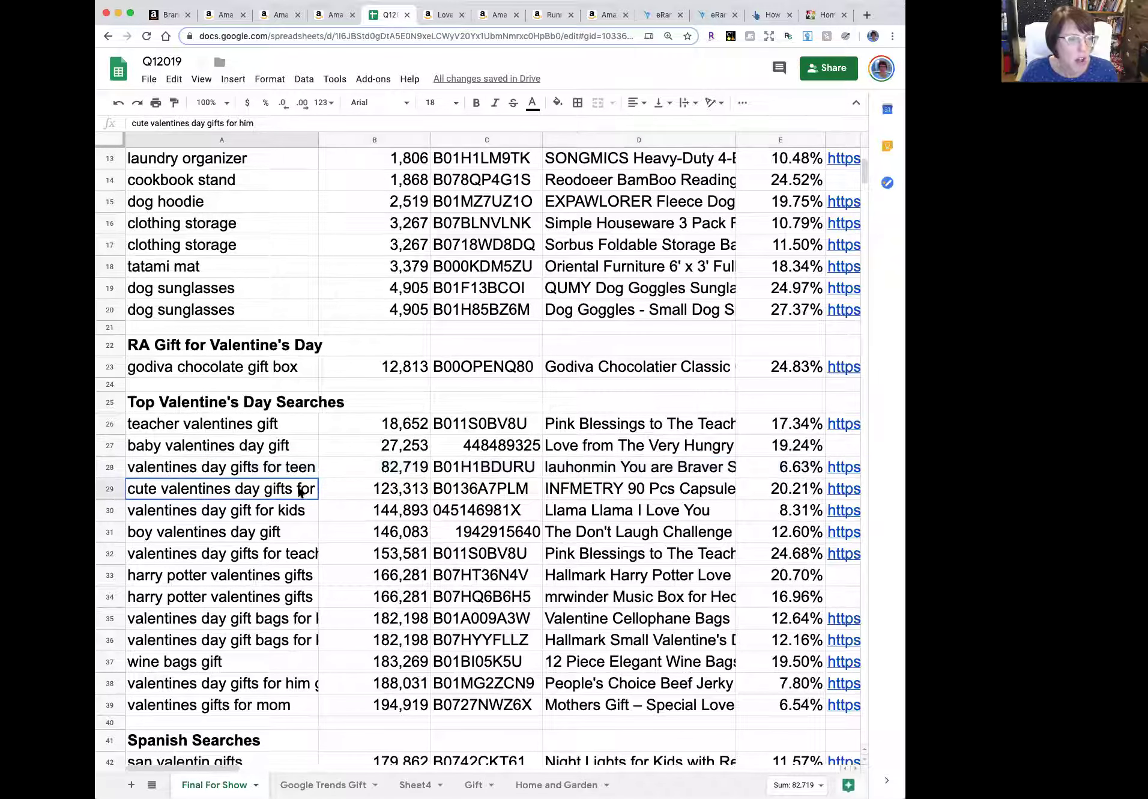
left_click_drag(319, 139, 362, 165)
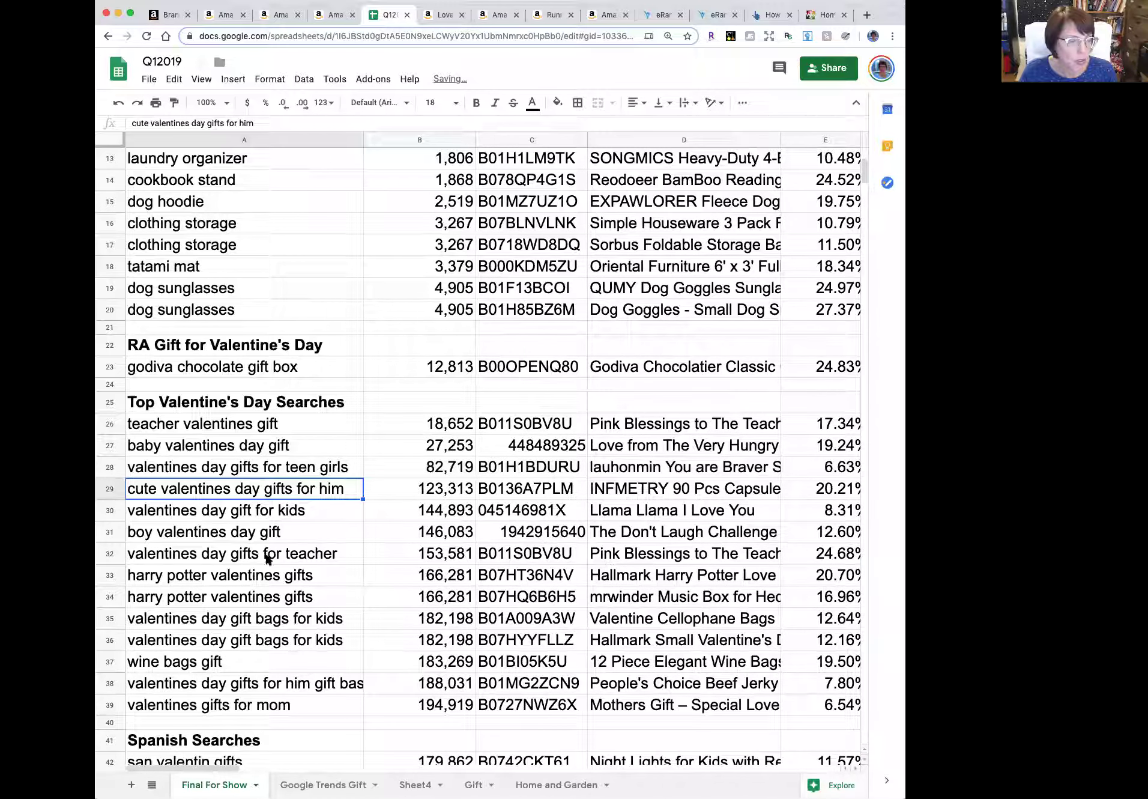
left_click(263, 580)
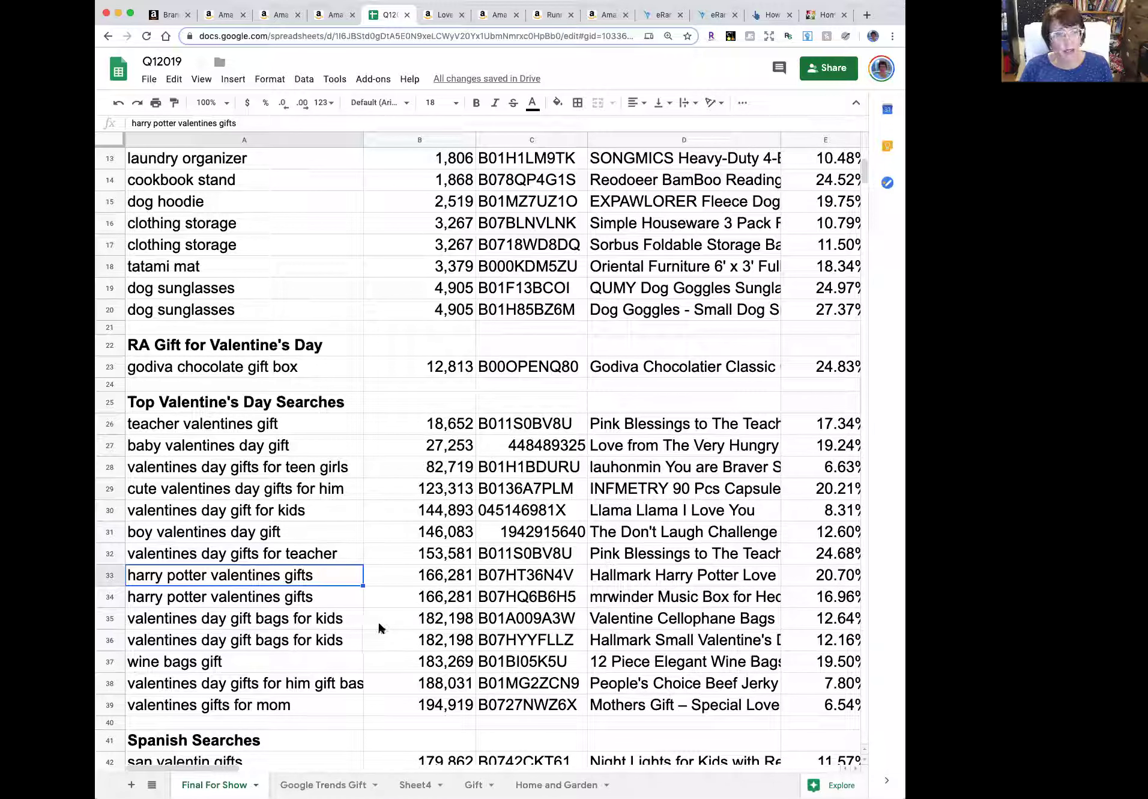
left_click(298, 627)
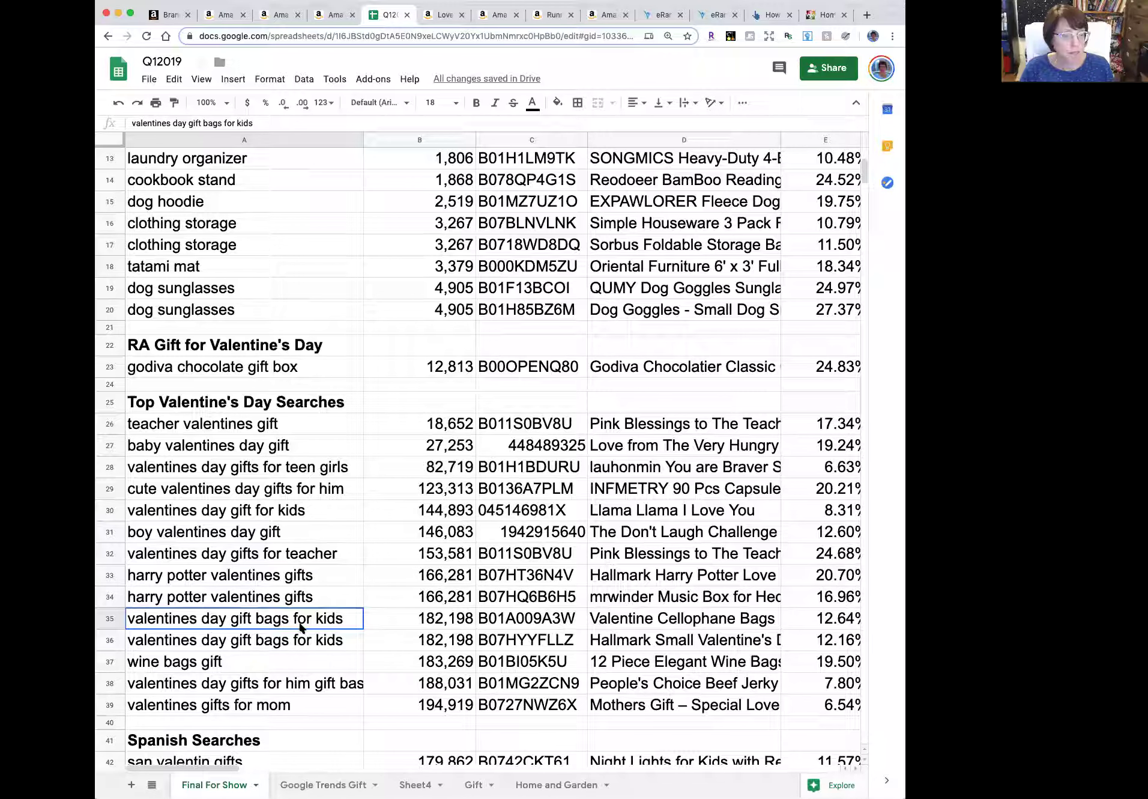
Step: Copy the ASIN B01A009A3W from the "valentines day gift bags for kids" row, search Amazon for it and open the product listing
left_click(527, 623)
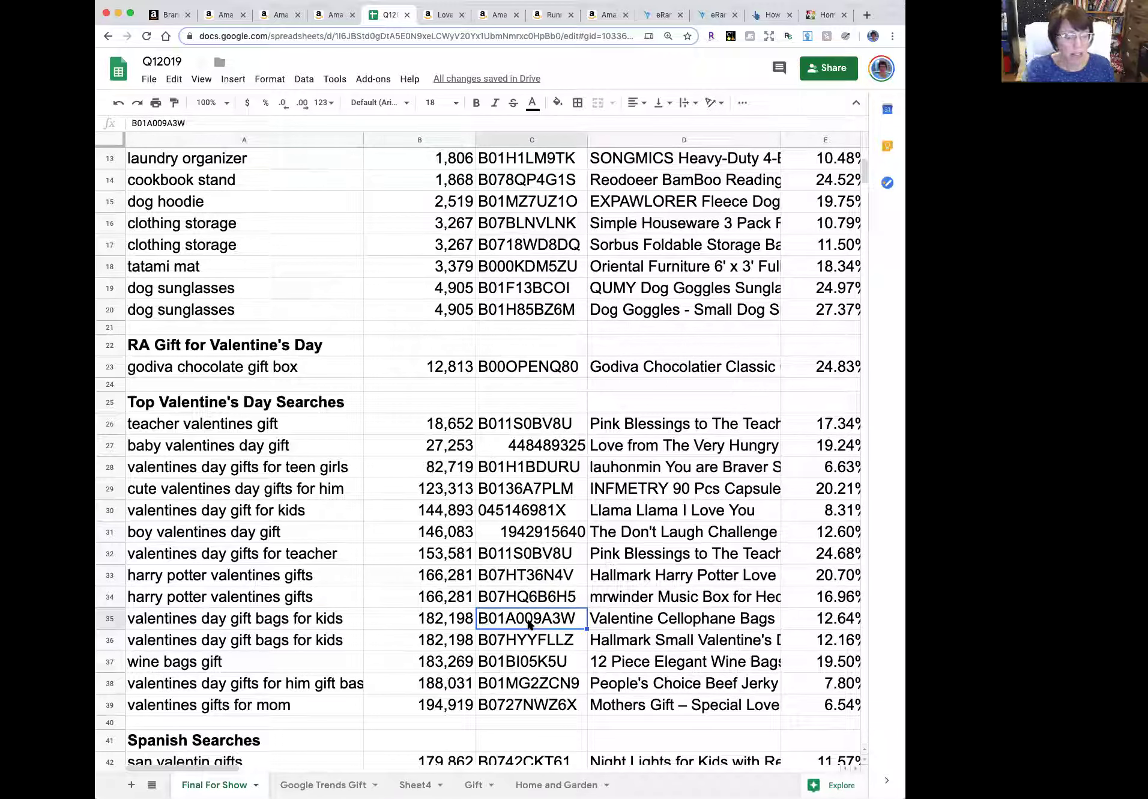
left_click(445, 15)
left_click(305, 67)
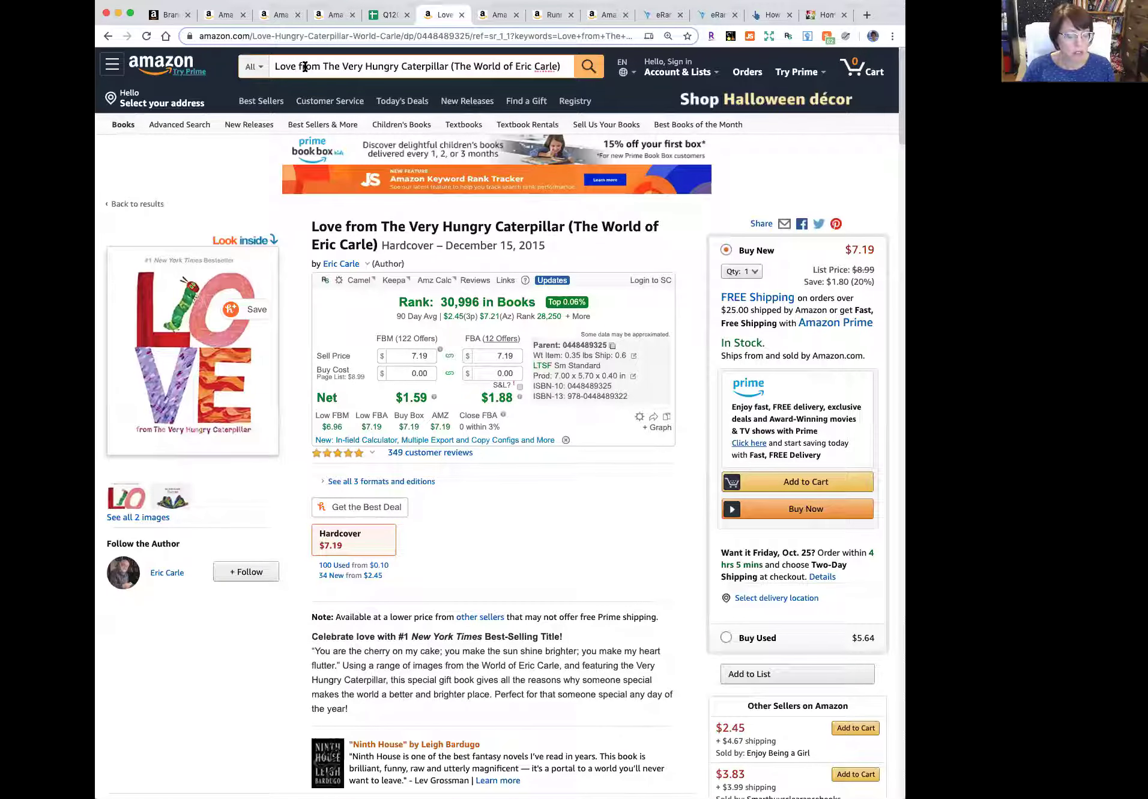
triple_click(305, 67)
type("B01A009A3W")
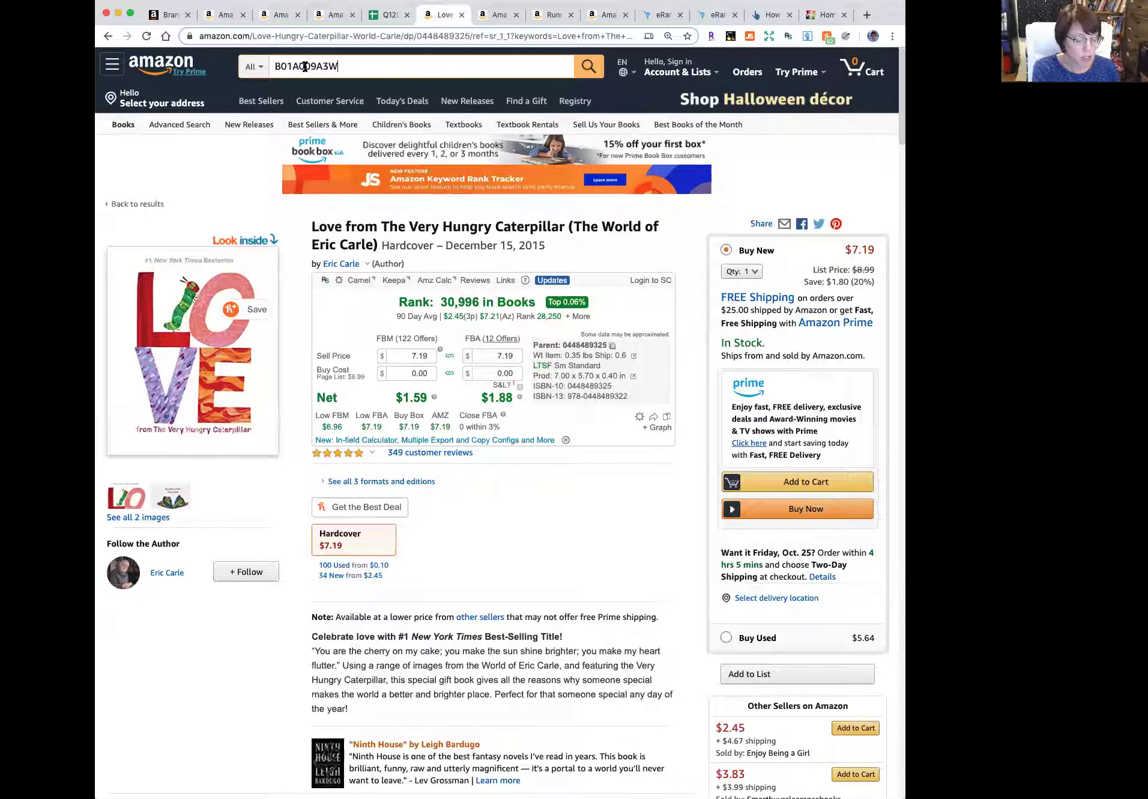
key("Return")
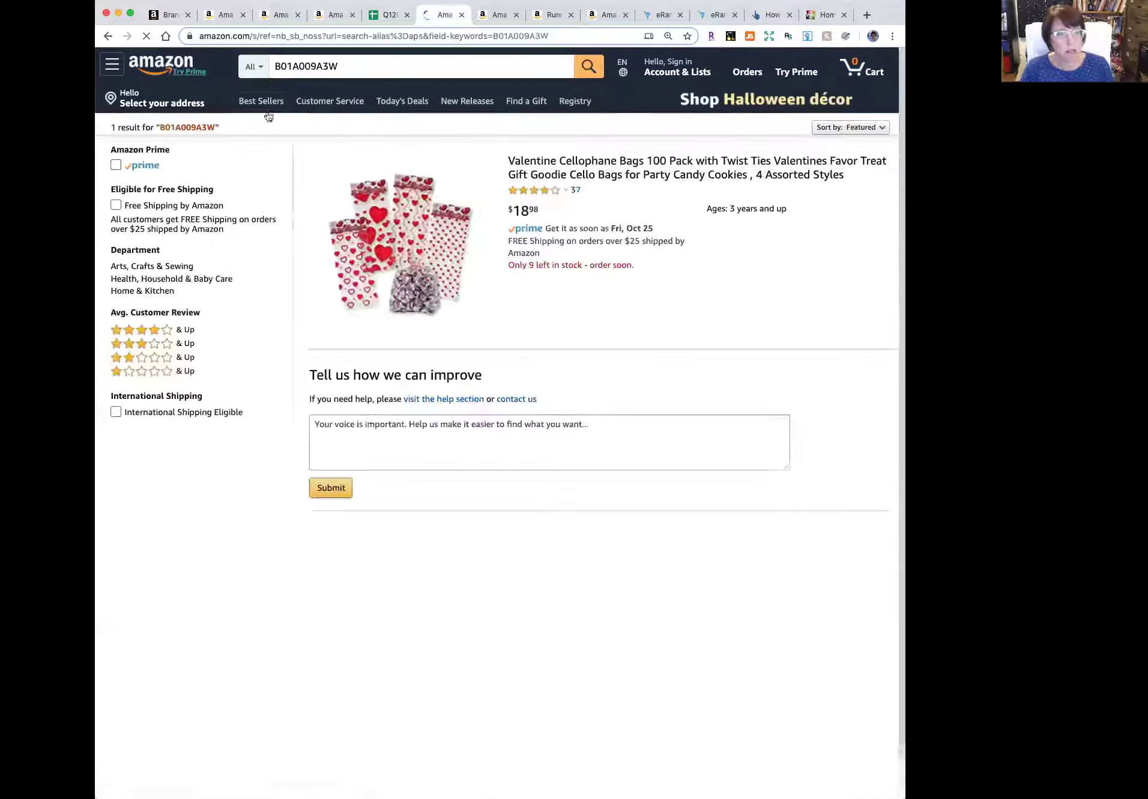
left_click(588, 175)
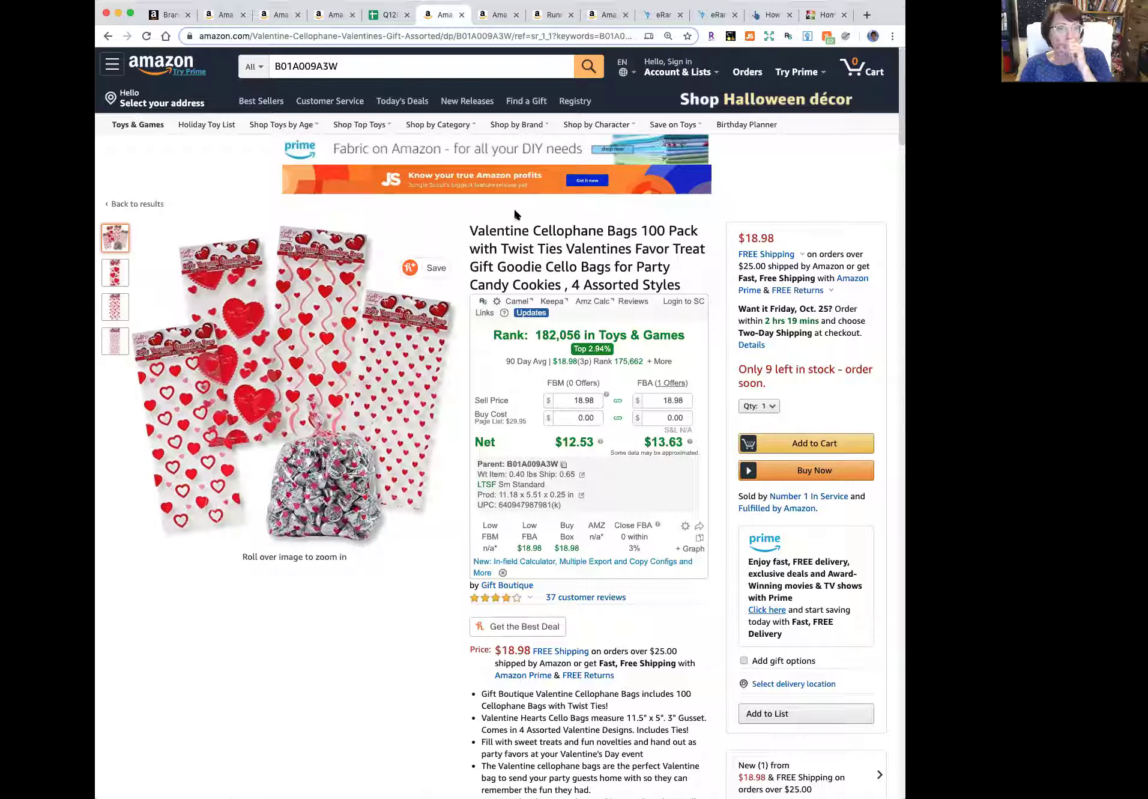
Step: Return to the Q12019 spreadsheet at the Spanish Searches section and enlarge the browser window to show the product link column
left_click(388, 17)
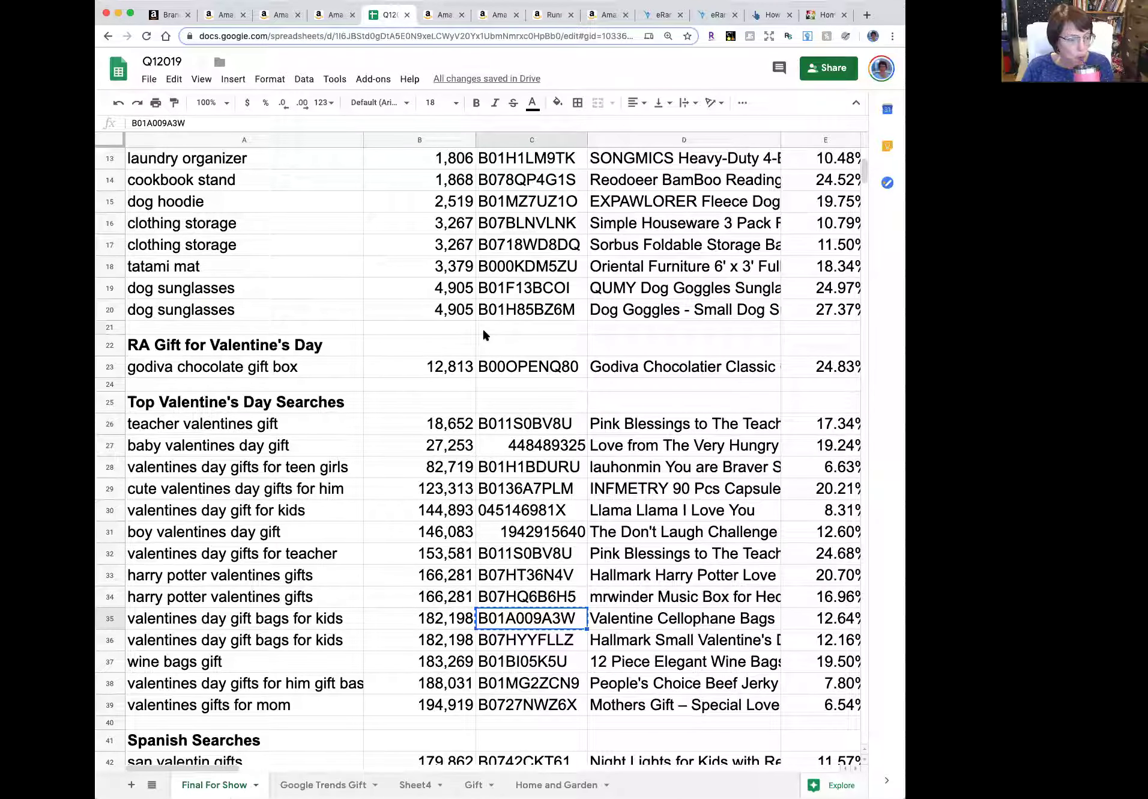
scroll(430, 433, "down", 1)
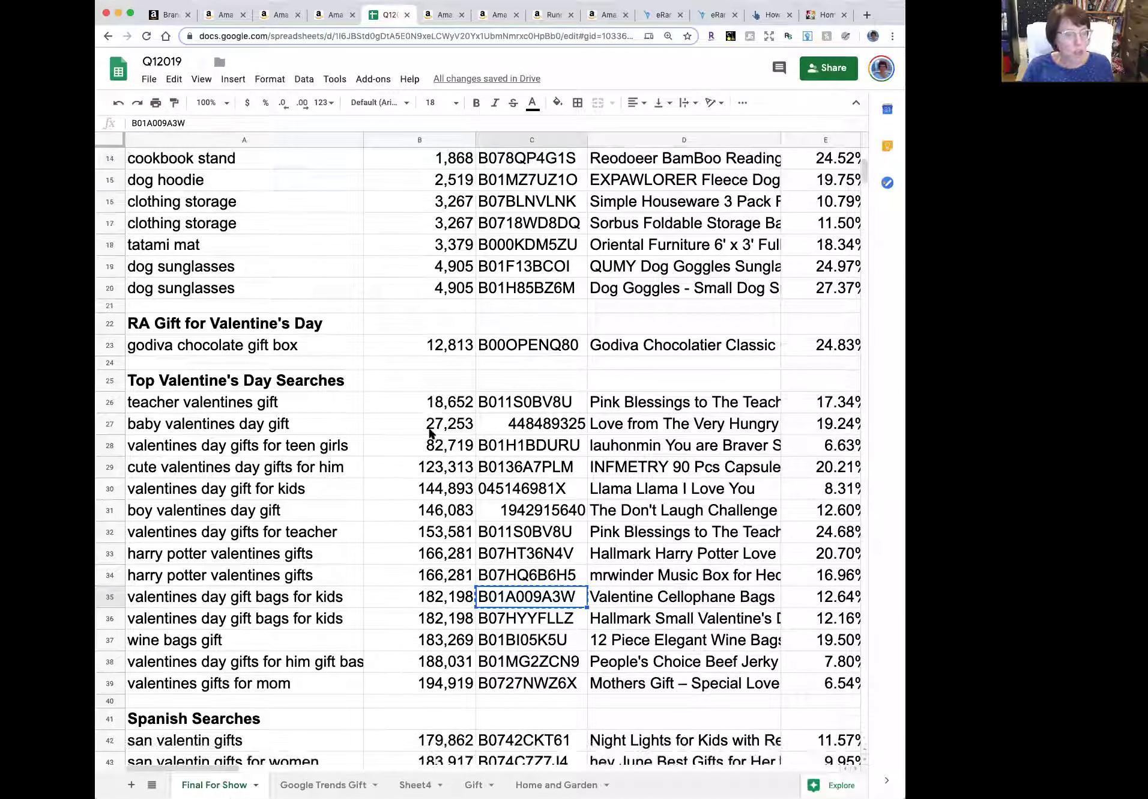
scroll(430, 432, "down", 3)
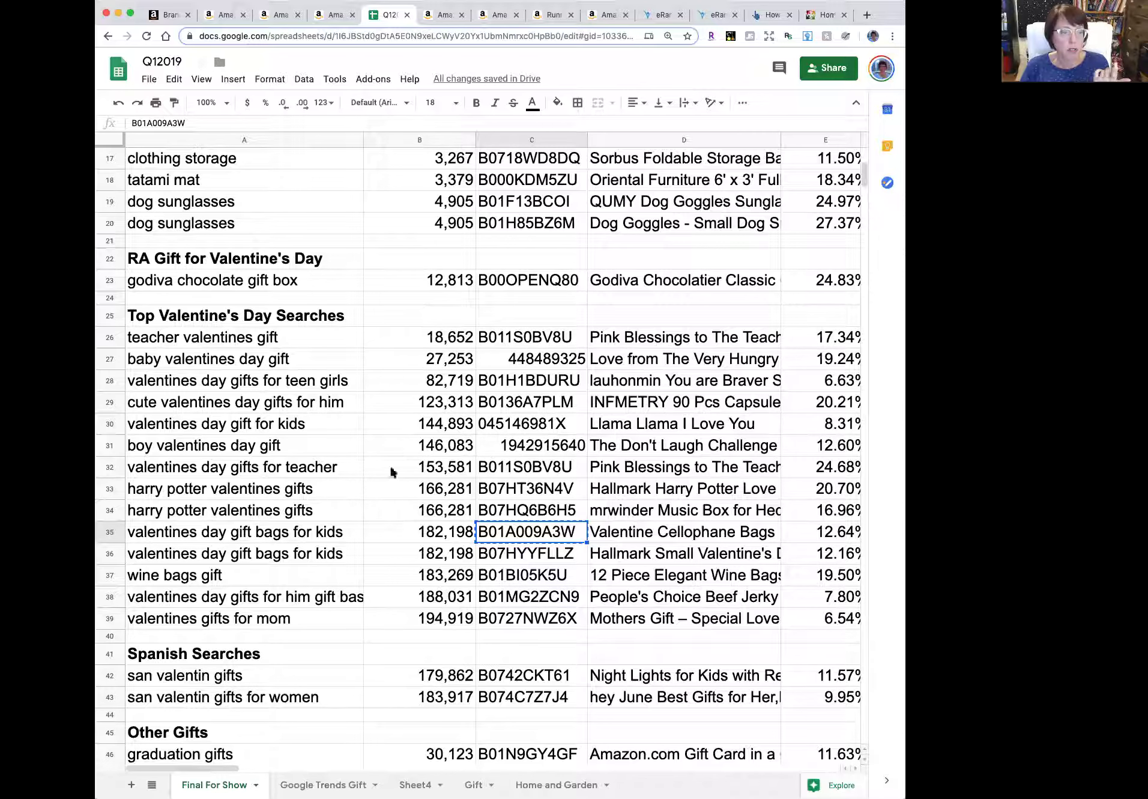
scroll(359, 556, "down", 1)
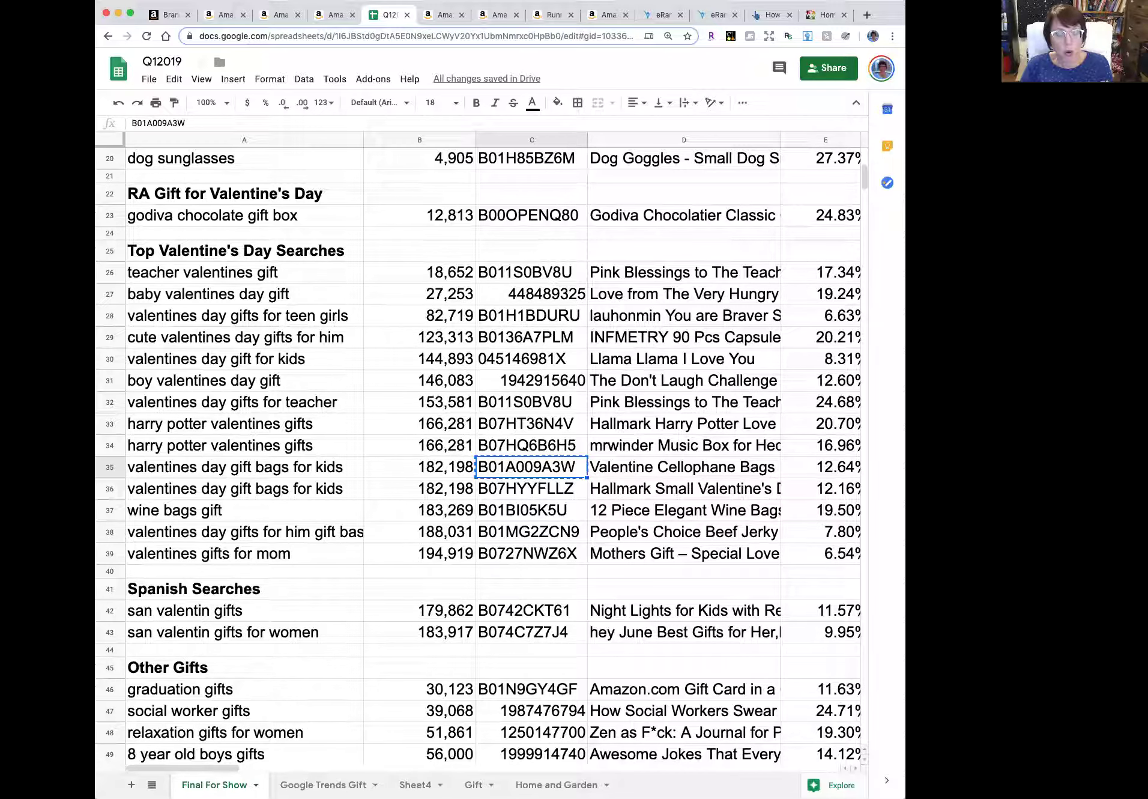
key("ctrl+alt+Return")
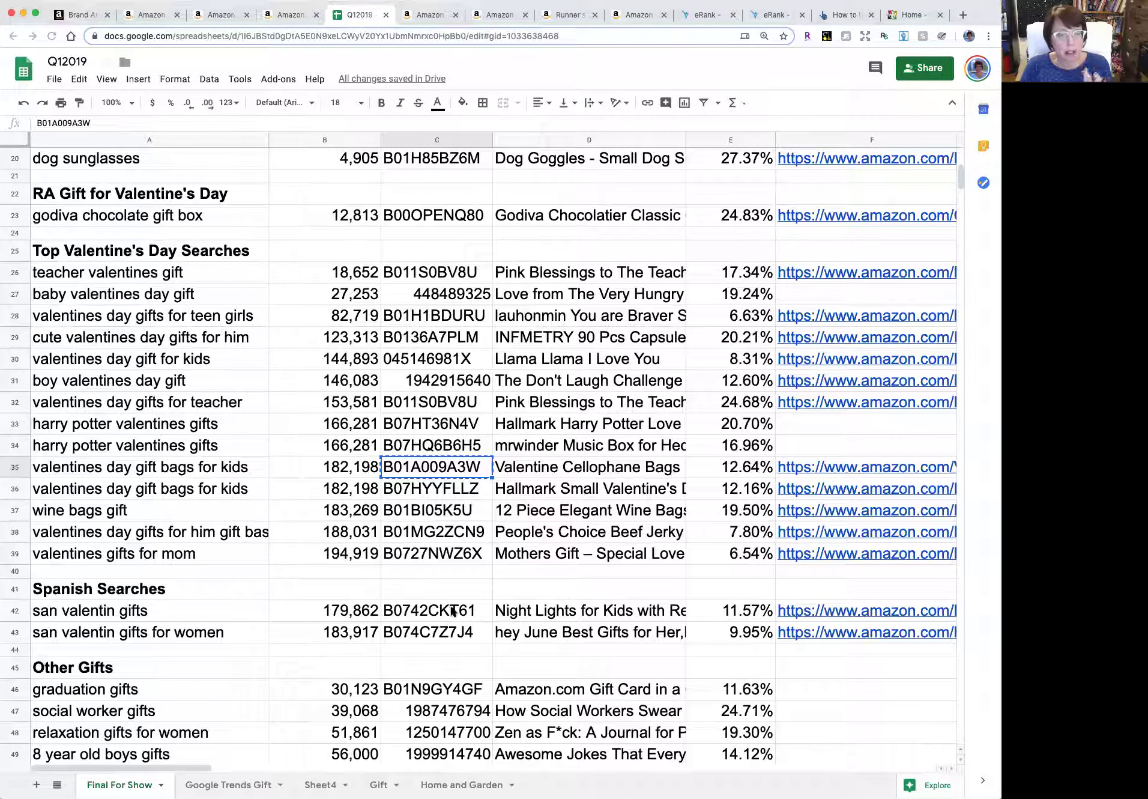
Step: Open the Amazon listing linked in the "san valentin gifts" row under Spanish Searches
left_click(126, 612)
left_click(120, 636)
left_click(128, 615)
left_click(126, 640)
left_click(145, 617)
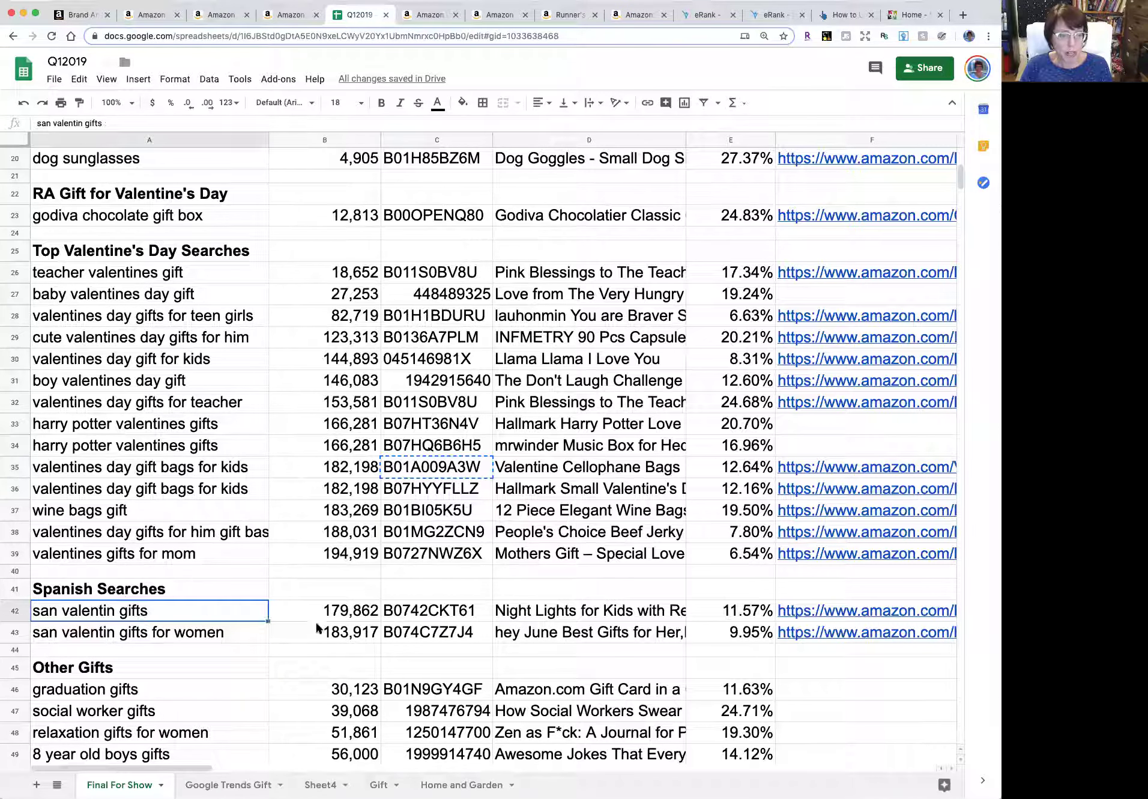
left_click(808, 609)
left_click(809, 590)
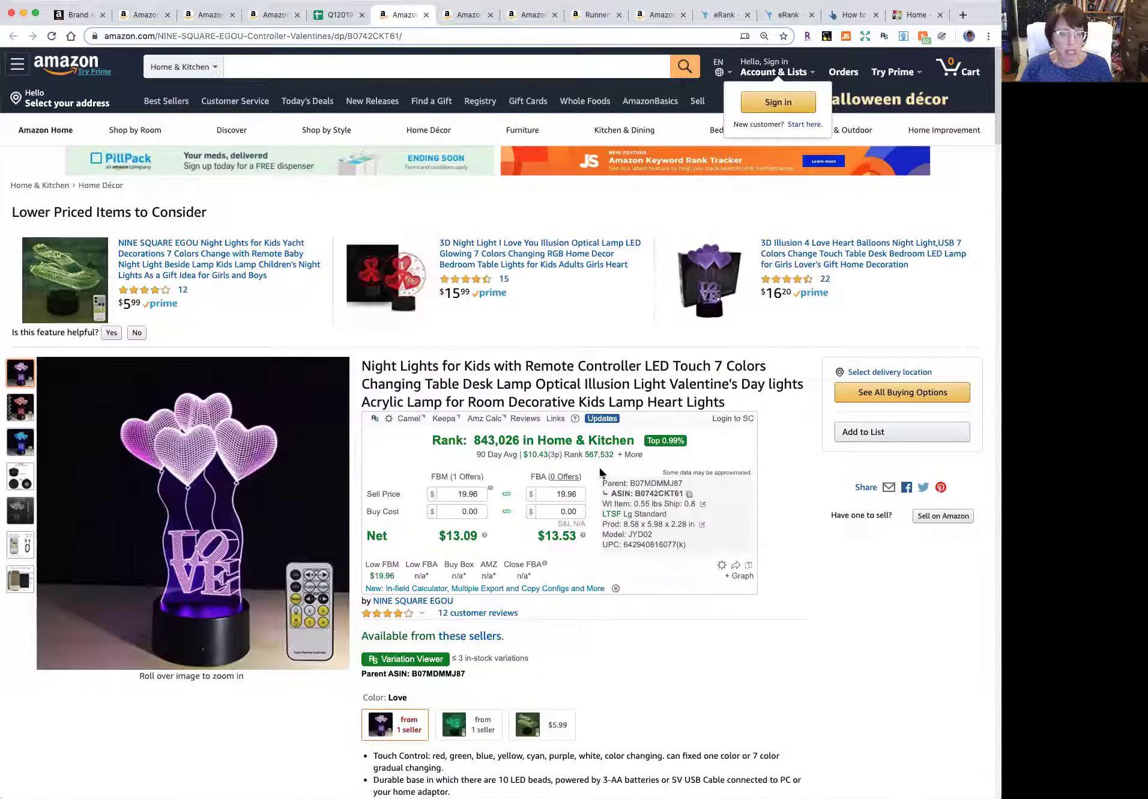
Step: Look up the ASIN B074C7Z7J4 from the "san valentin gifts for women" row on Amazon and open its listing
left_click(337, 16)
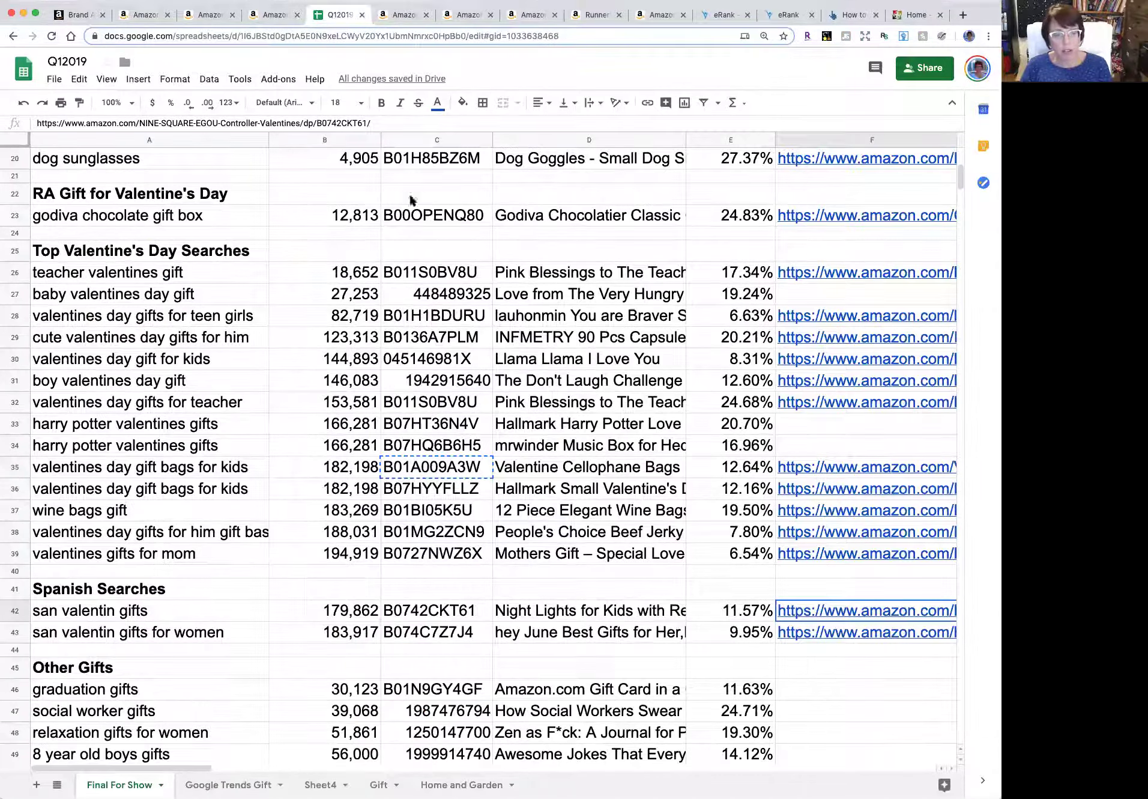
scroll(444, 403, "down", 3)
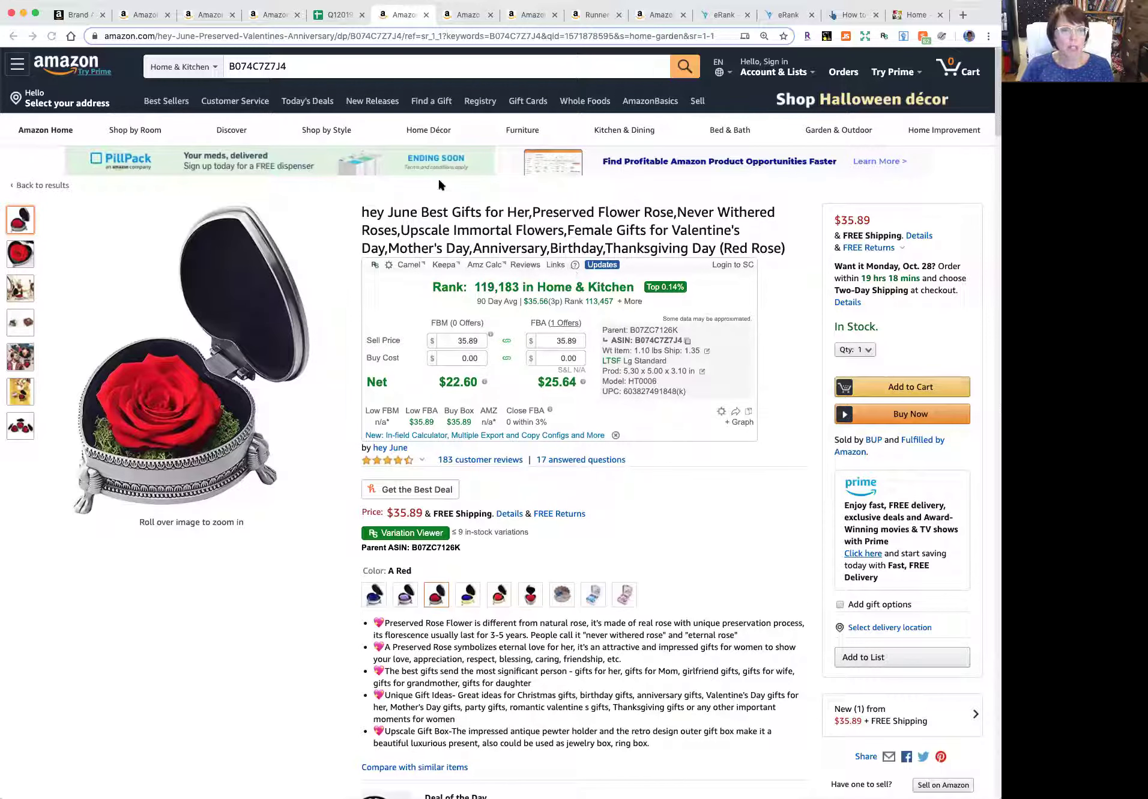
Step: Go back to the spreadsheet and examine the graduation, social worker and sympathy gift entries under Other Gifts
left_click(340, 15)
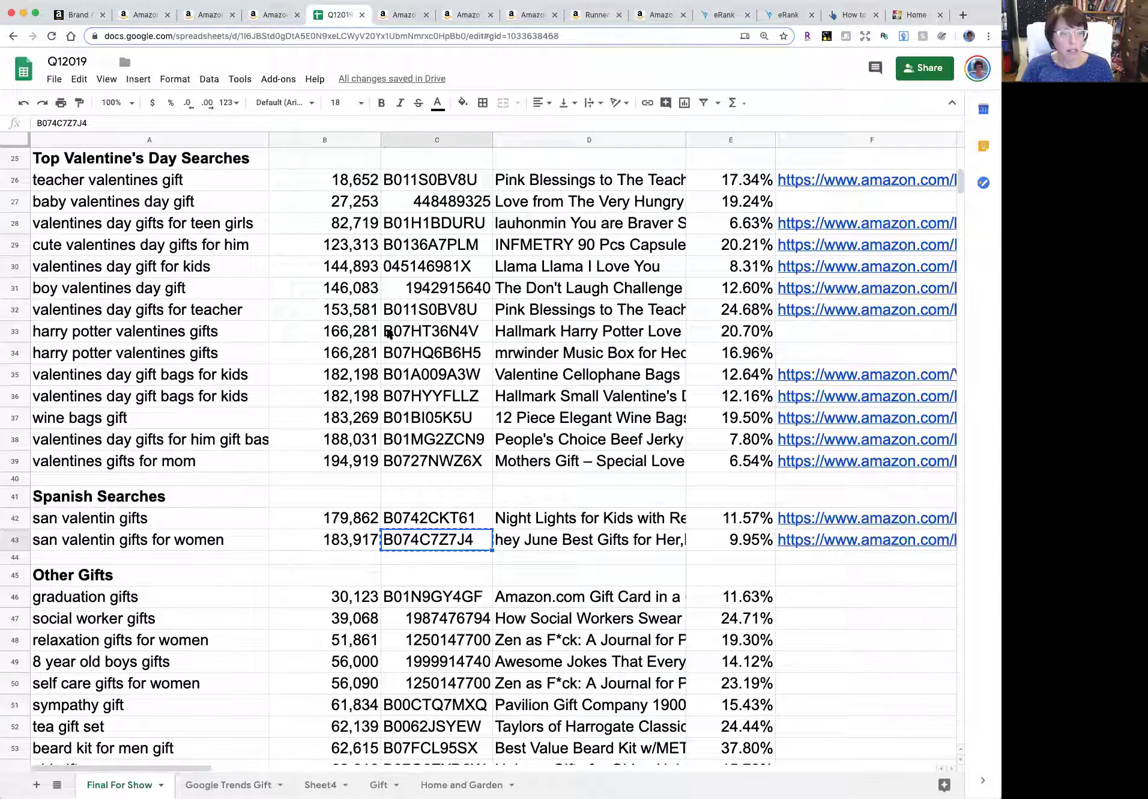
scroll(412, 391, "down", 5)
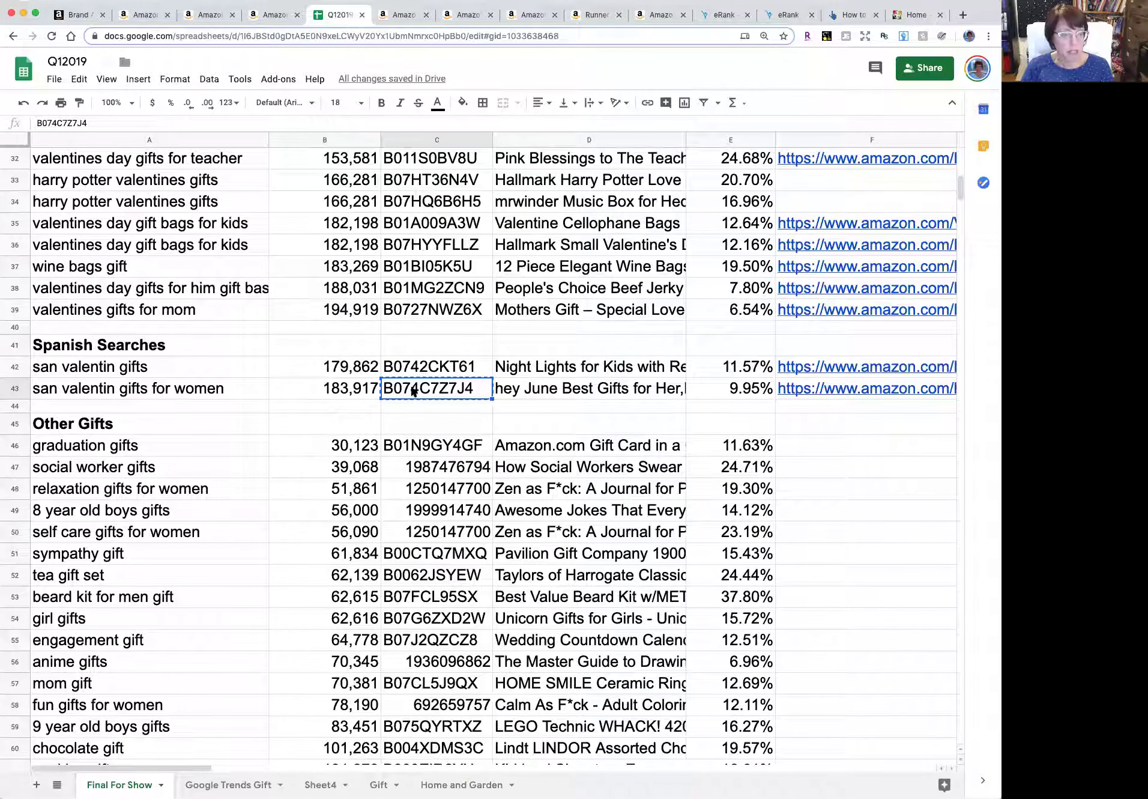
scroll(413, 391, "down", 5)
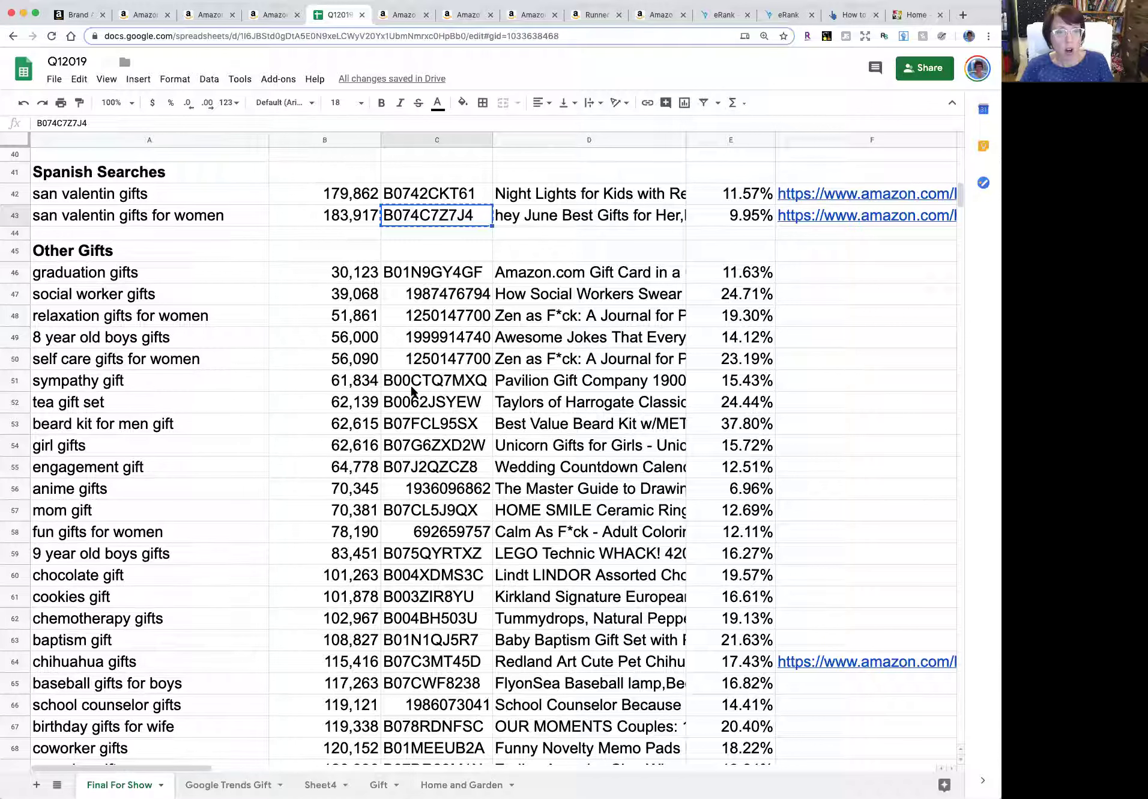
left_click(604, 274)
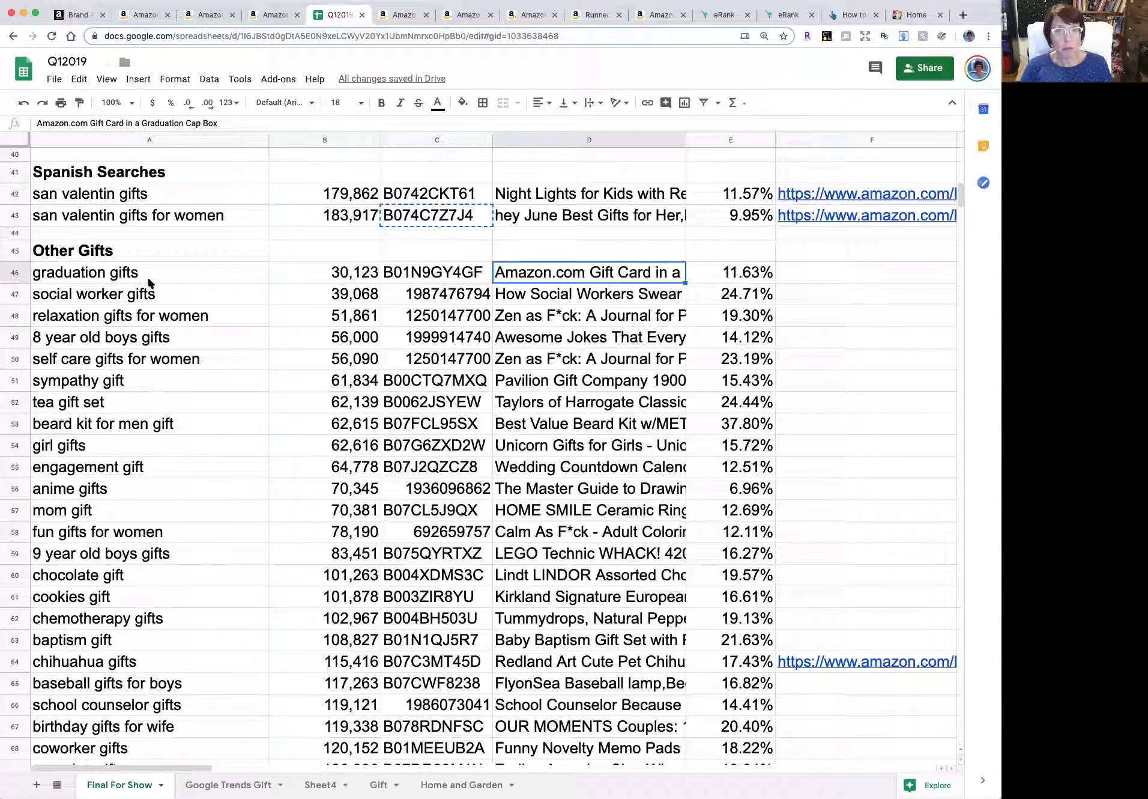
left_click(142, 296)
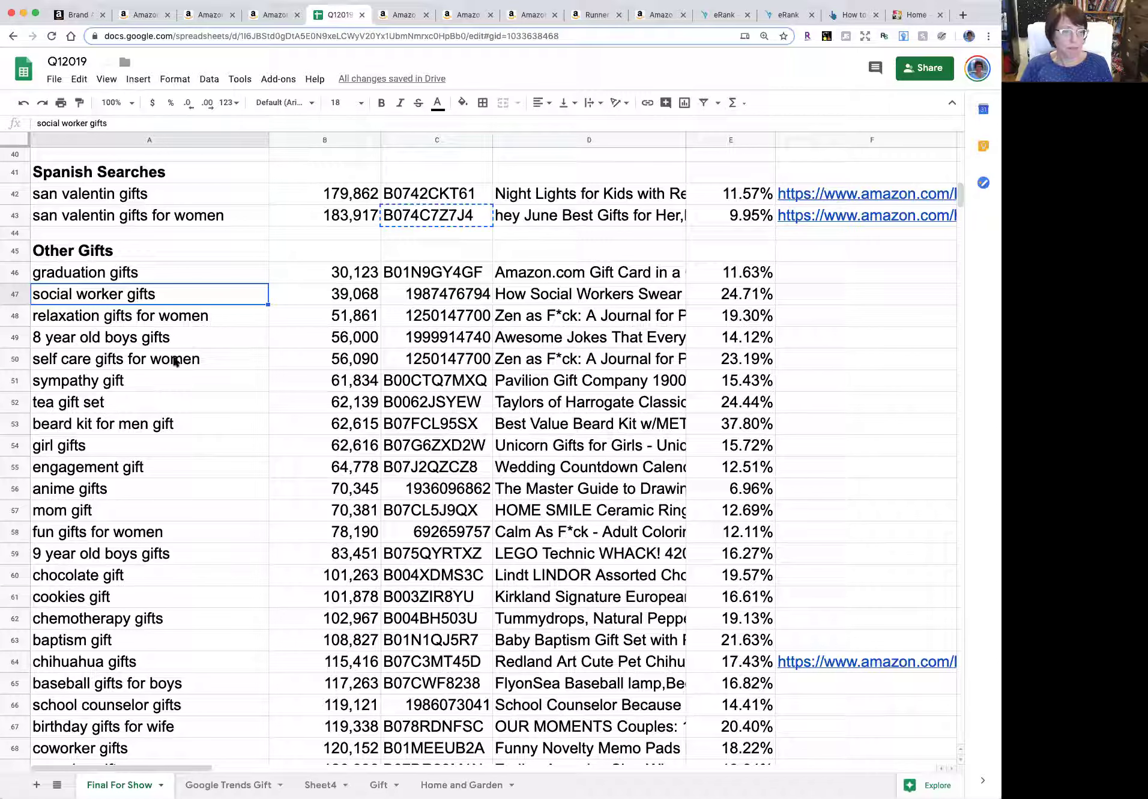
left_click(124, 385)
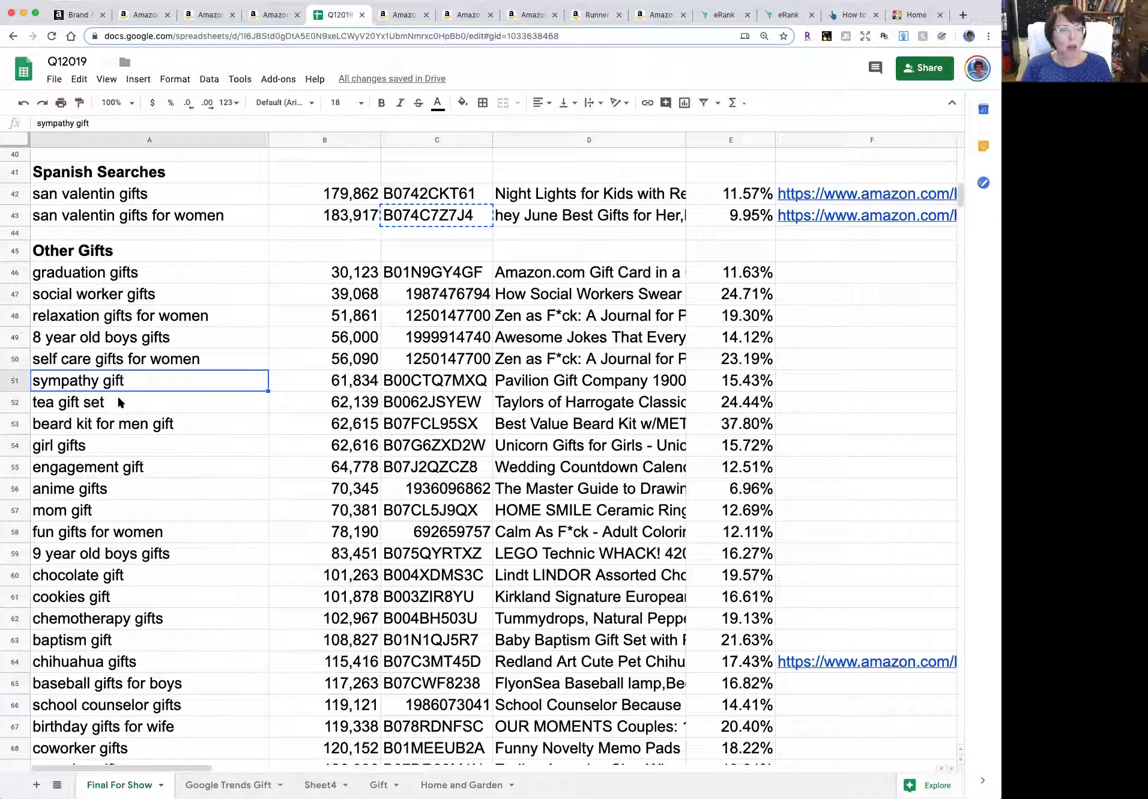
Step: Check the product title in the "tea gift set" row and widen column D to show more of each title
left_click(117, 396)
left_click(565, 409)
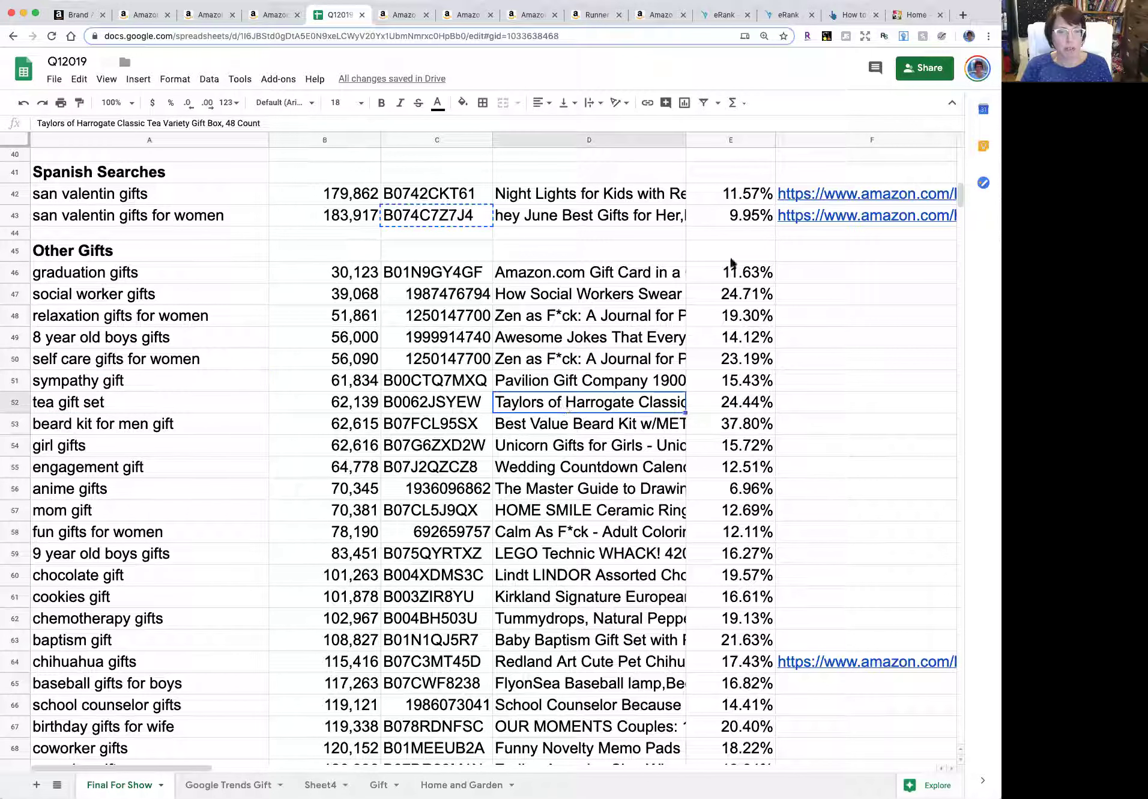
left_click_drag(771, 144, 773, 144)
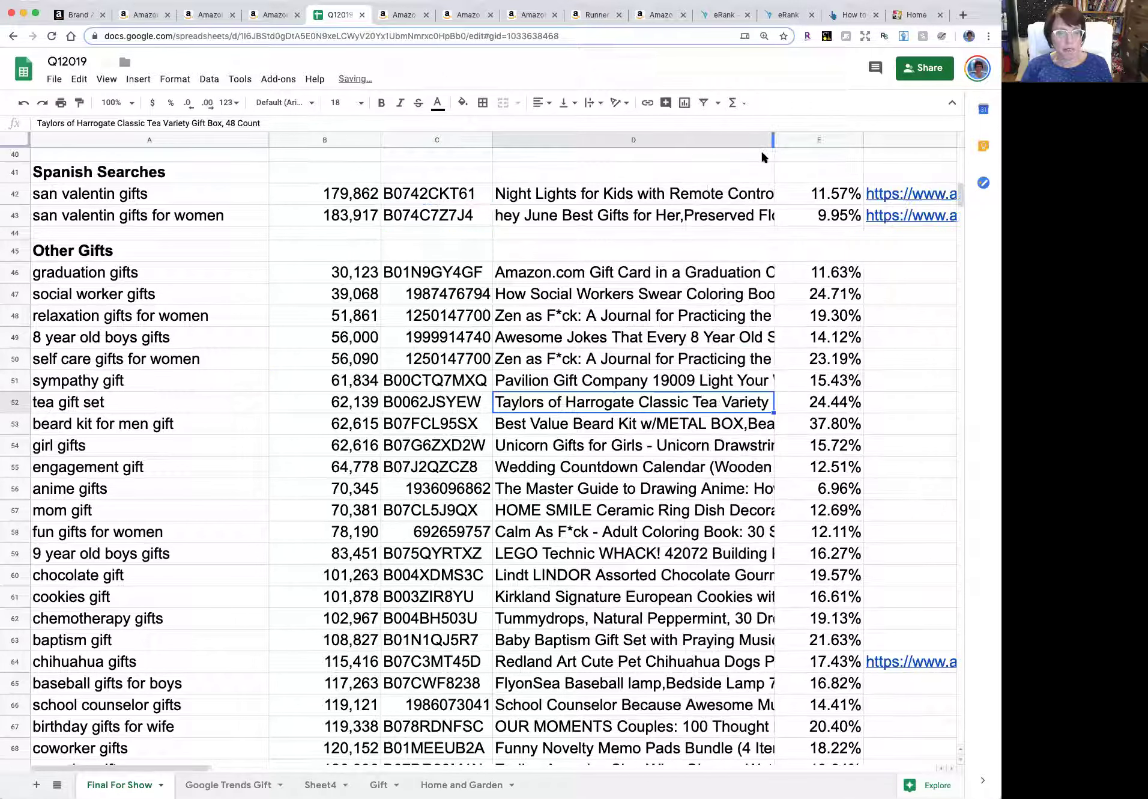
Step: Examine the beard kit, engagement, anime, and 8 and 9 year old boys gift searches under Other Gifts
left_click(198, 423)
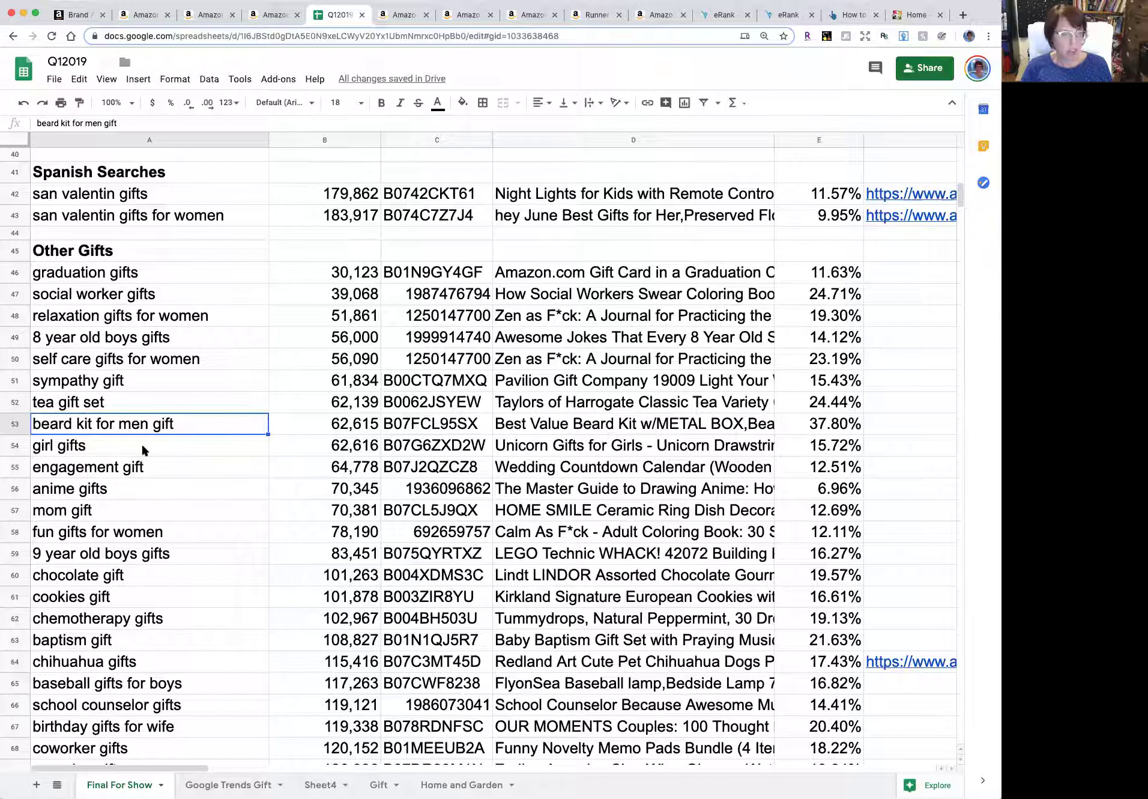
left_click(63, 472)
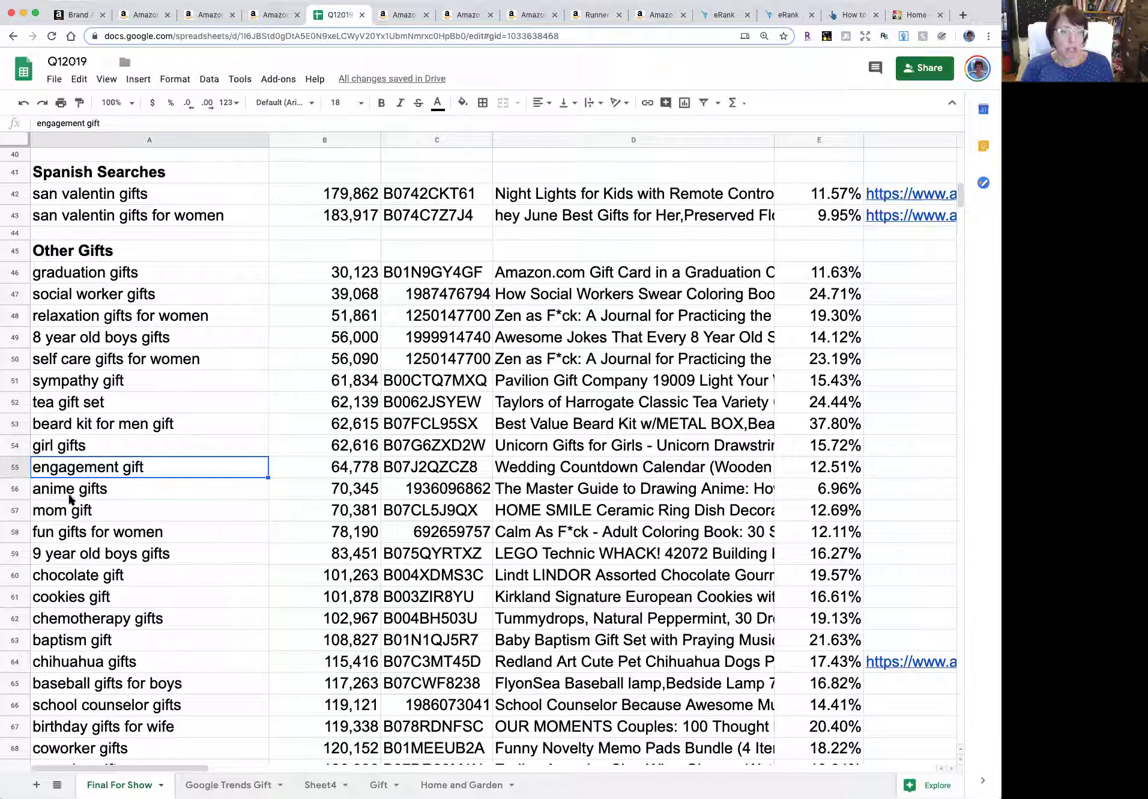
left_click(69, 498)
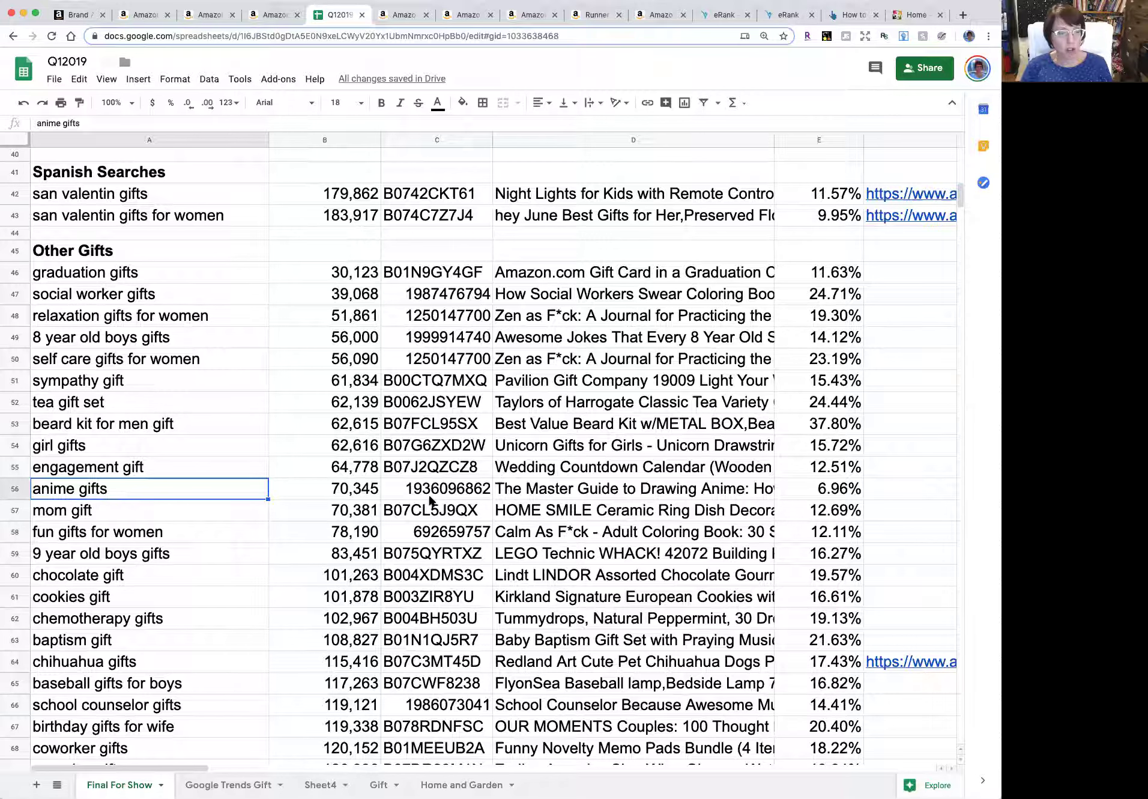
left_click(359, 494)
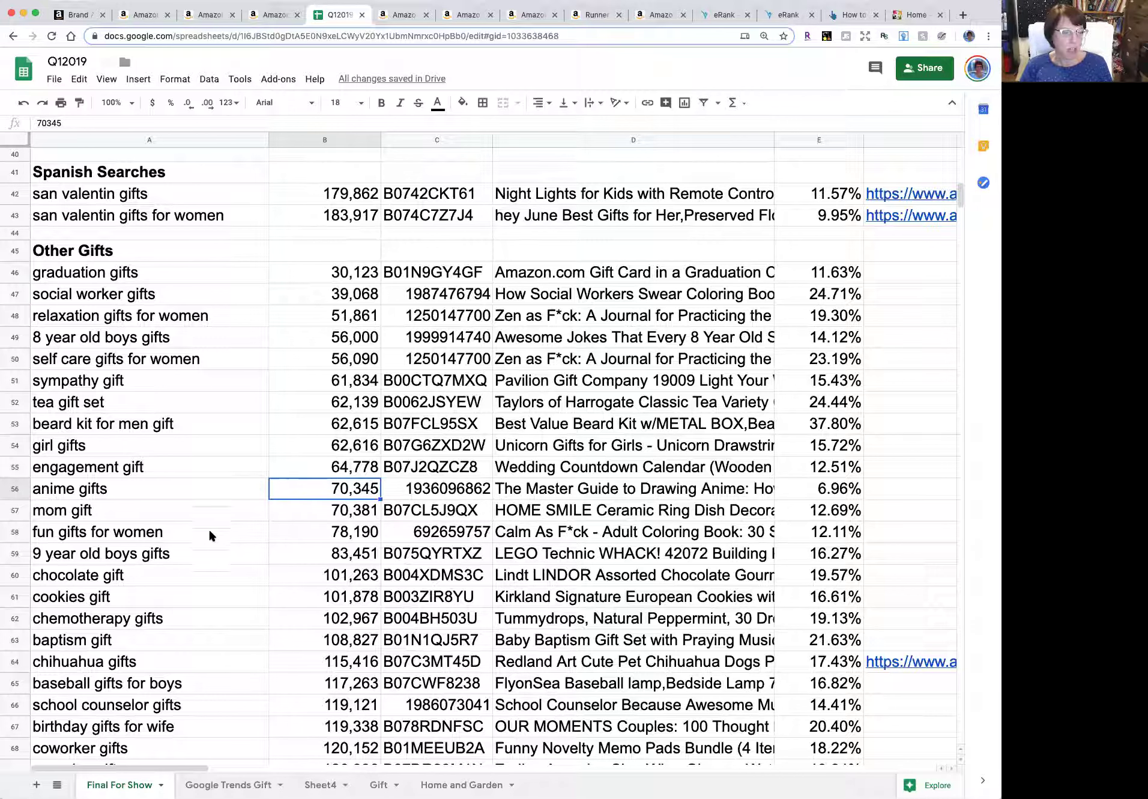
left_click(147, 556)
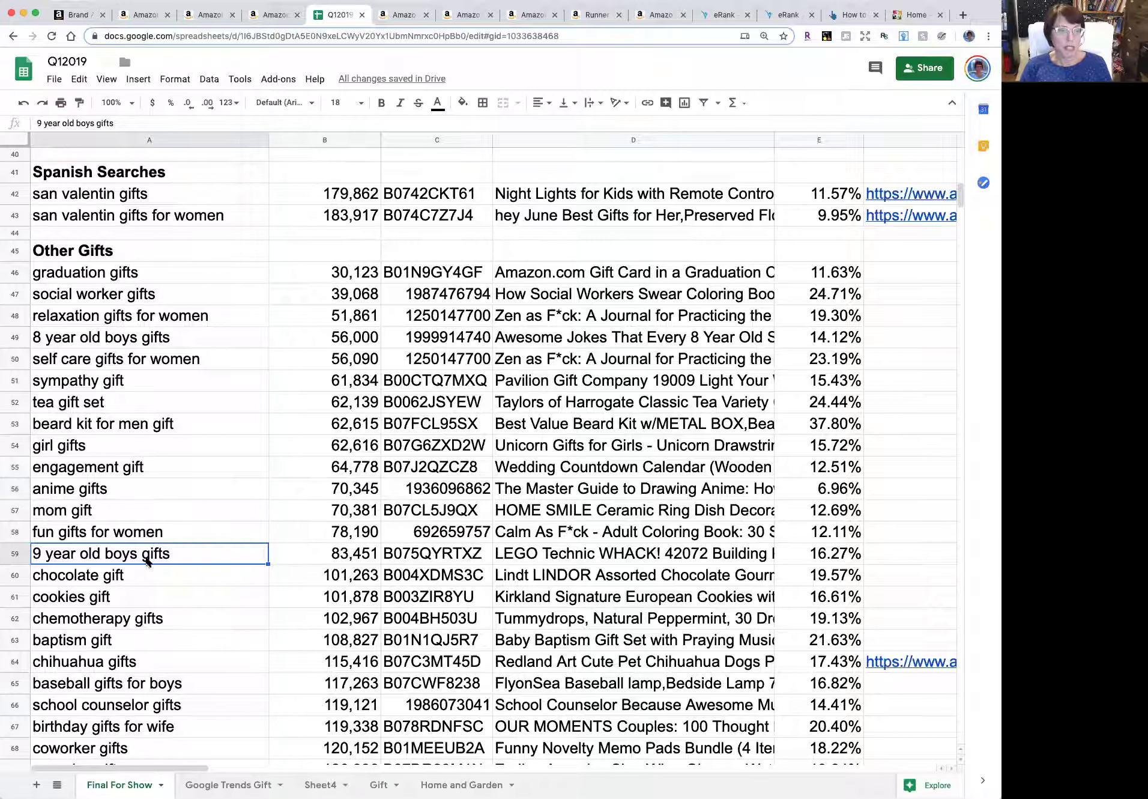
left_click(134, 341)
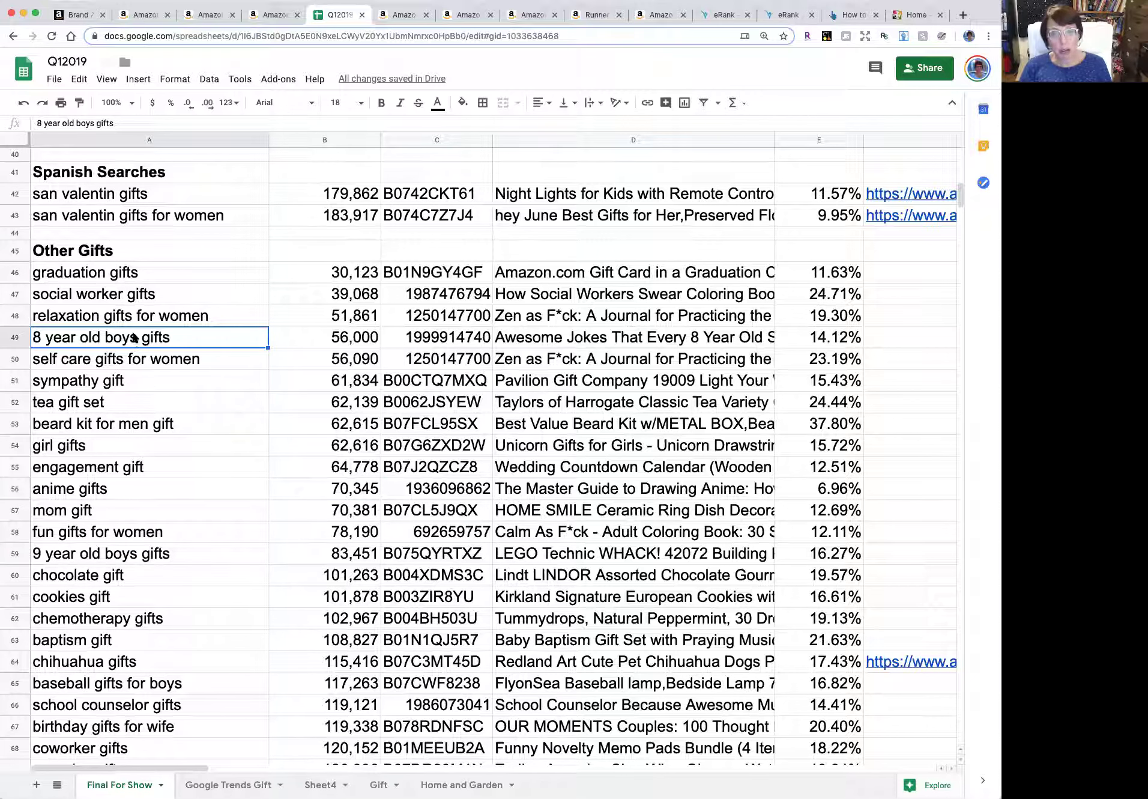
Step: Examine the chemotherapy, baptism and chihuahua gift searches under Other Gifts
scroll(105, 535, "down", 1)
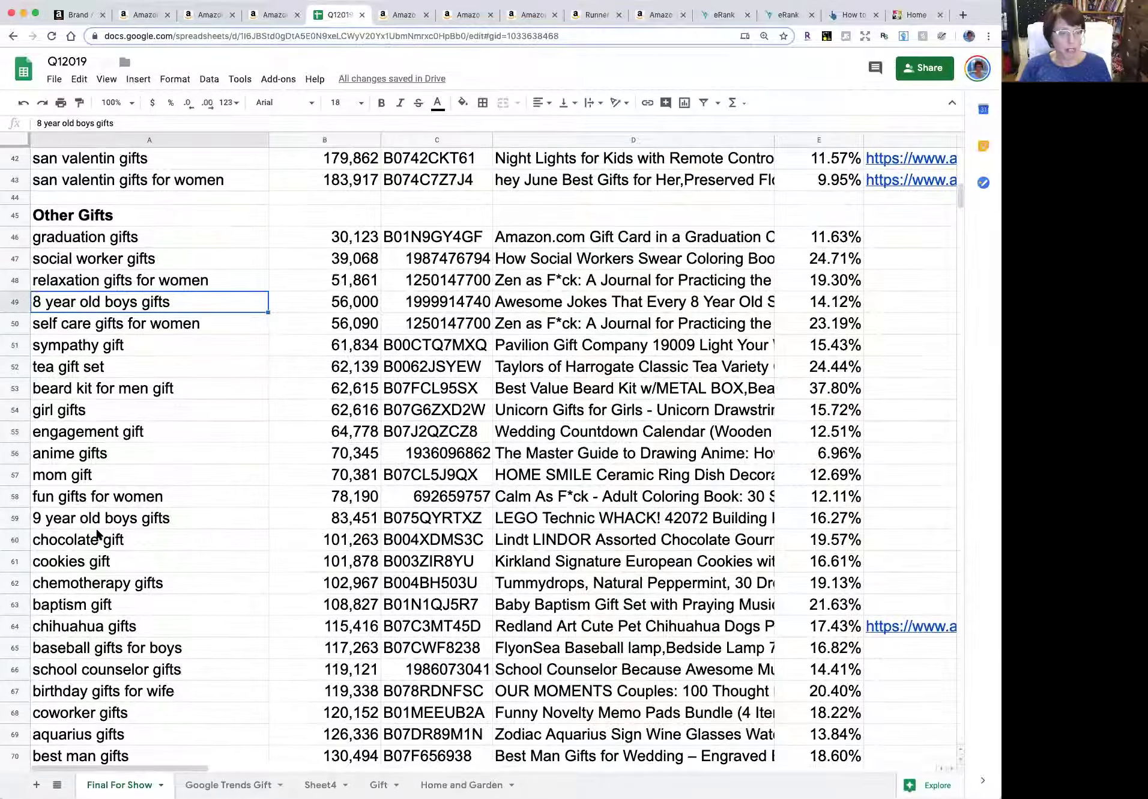
scroll(99, 532, "down", 2)
left_click(99, 531)
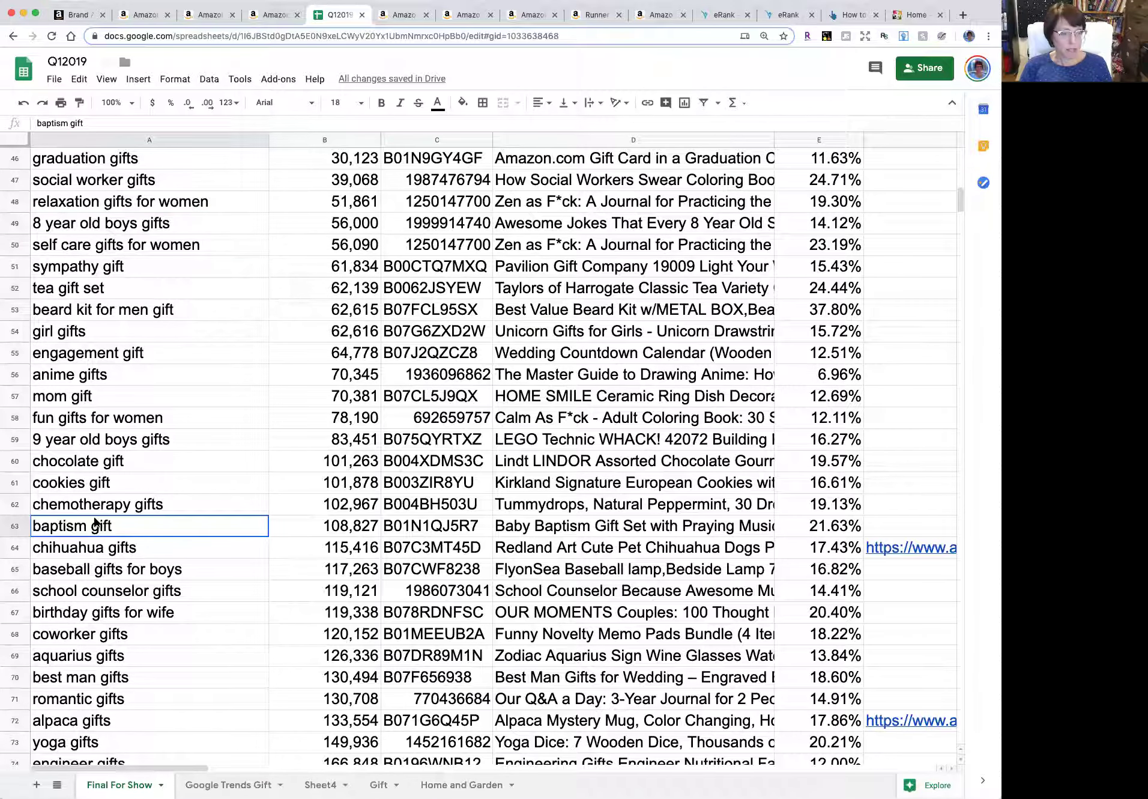
left_click(101, 506)
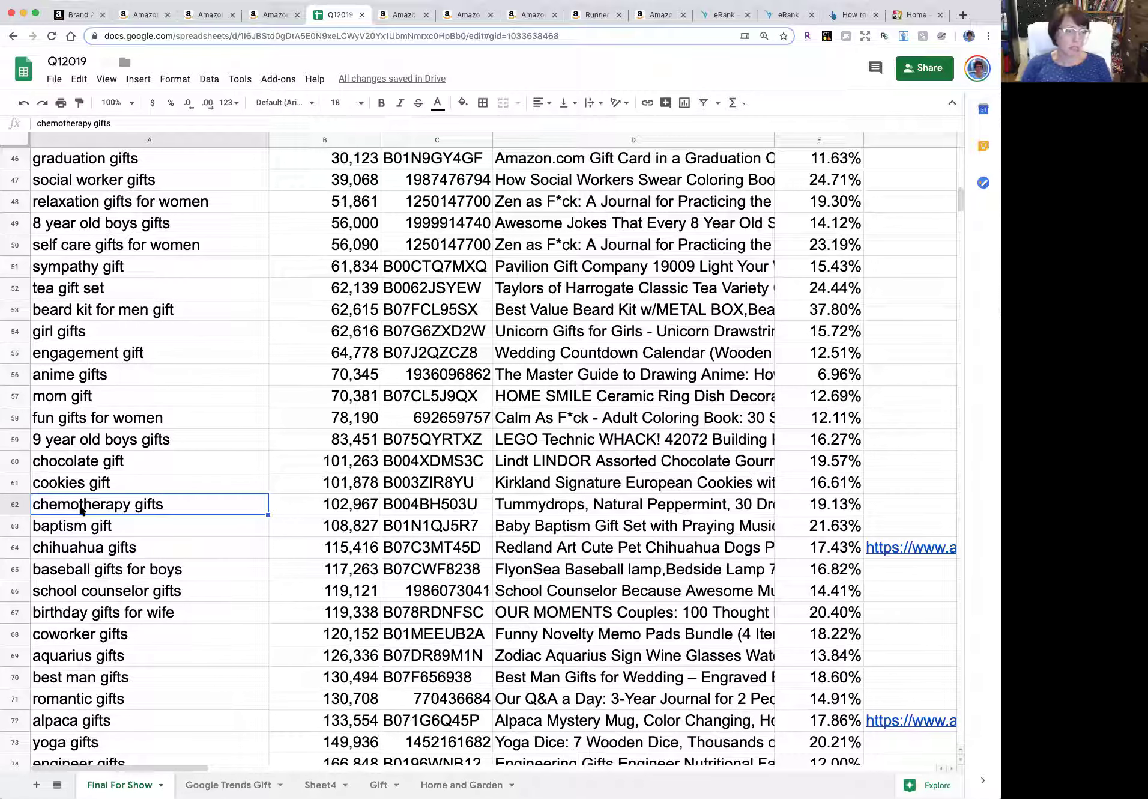
left_click(125, 533)
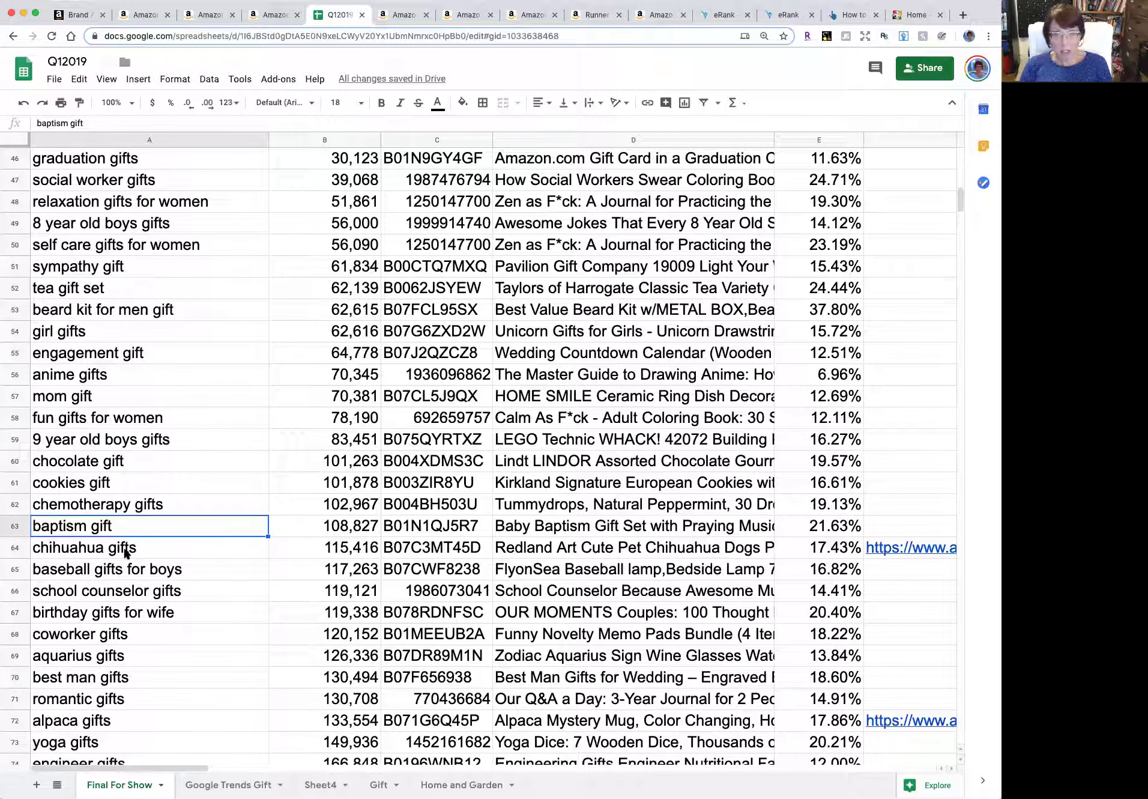
left_click(125, 552)
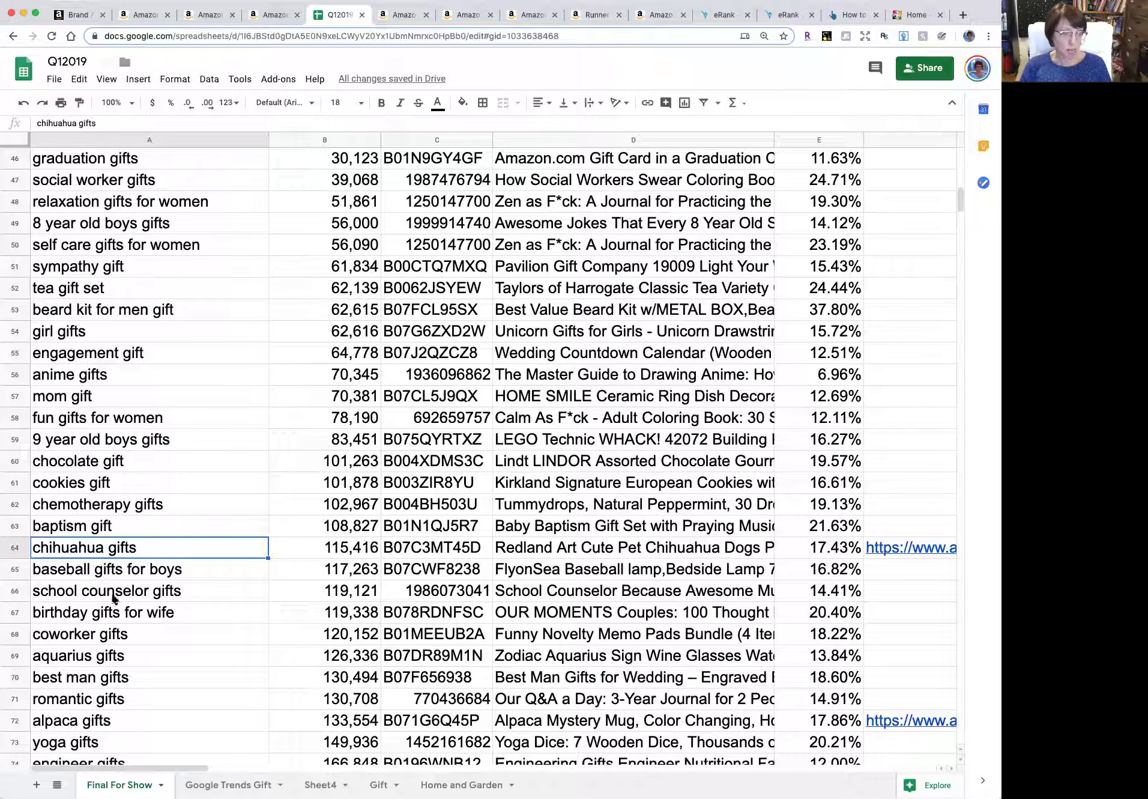
Step: Examine the aquarius and romantic gift searches under Other Gifts and select the ASIN in the "alpaca gifts" row
scroll(113, 596, "down", 1)
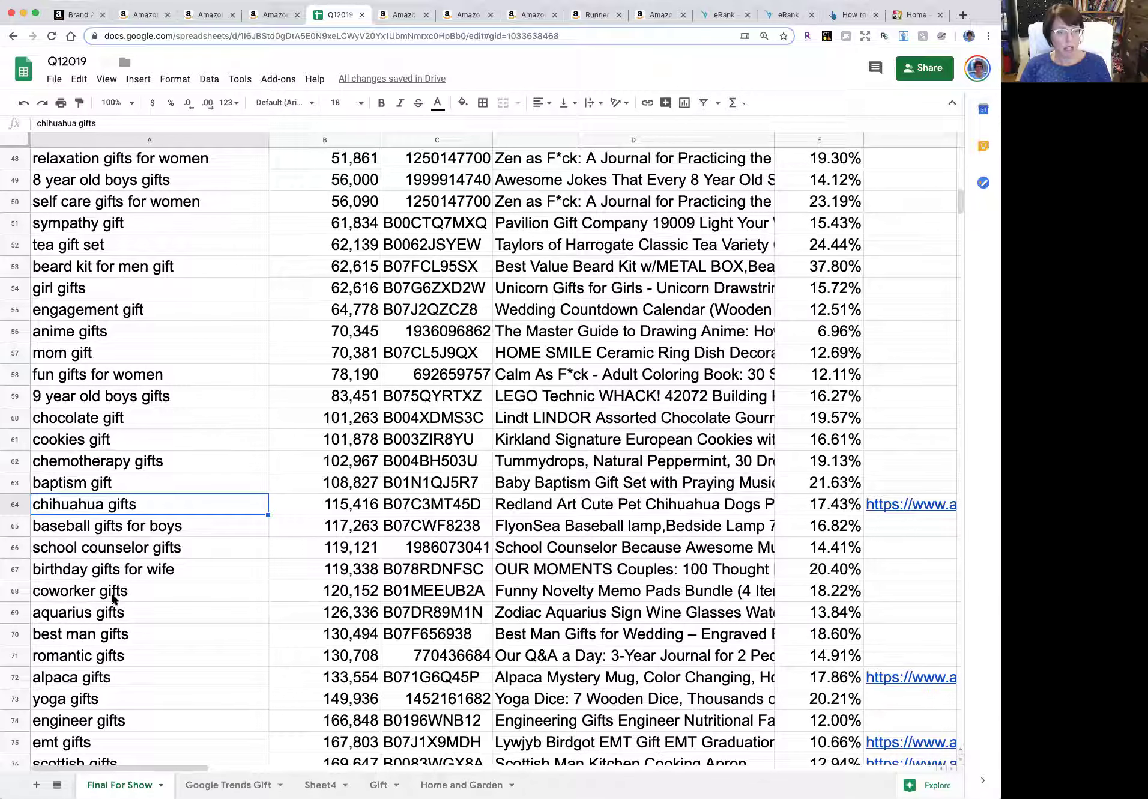
left_click(110, 616)
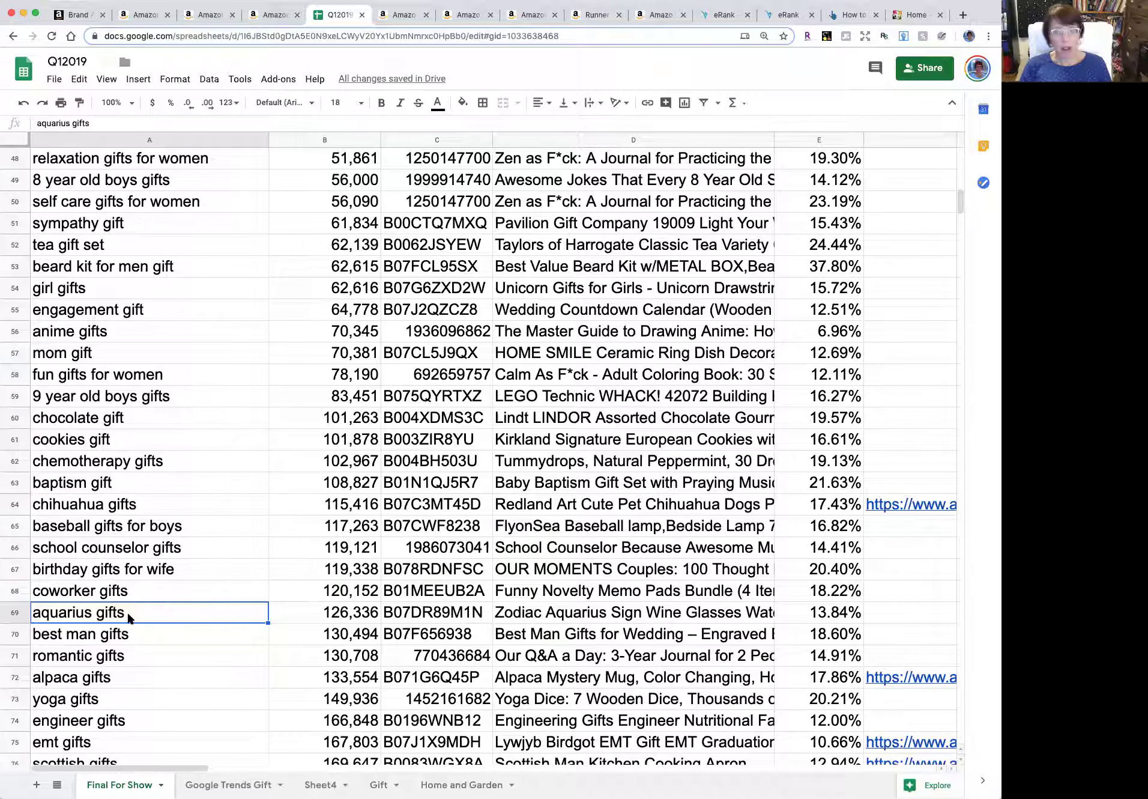
scroll(128, 616, "down", 1)
scroll(128, 615, "down", 1)
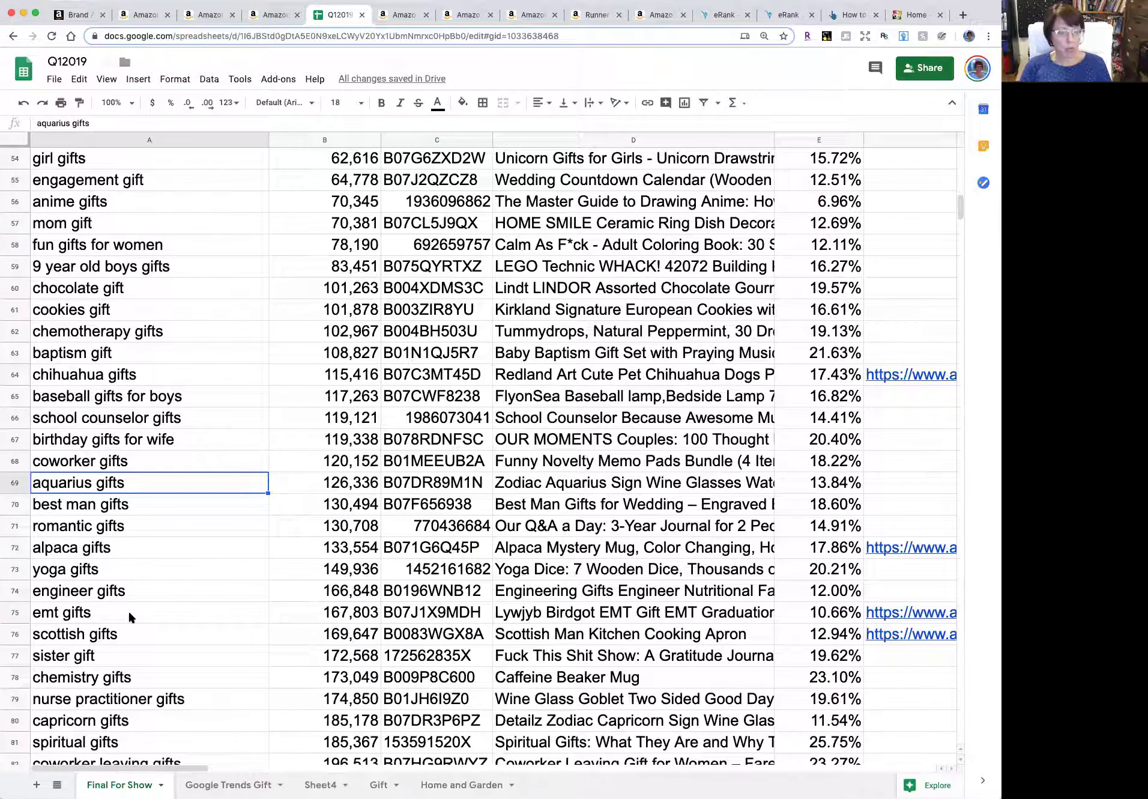
scroll(128, 611, "down", 2)
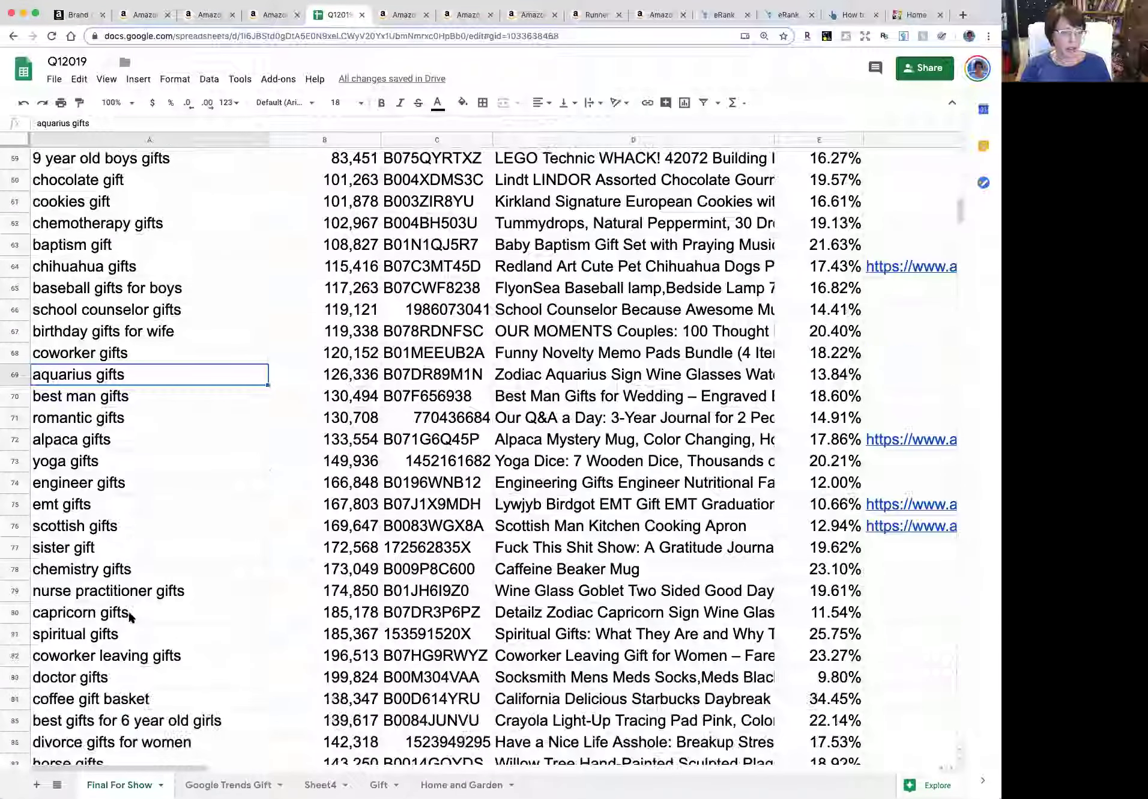
scroll(128, 611, "down", 2)
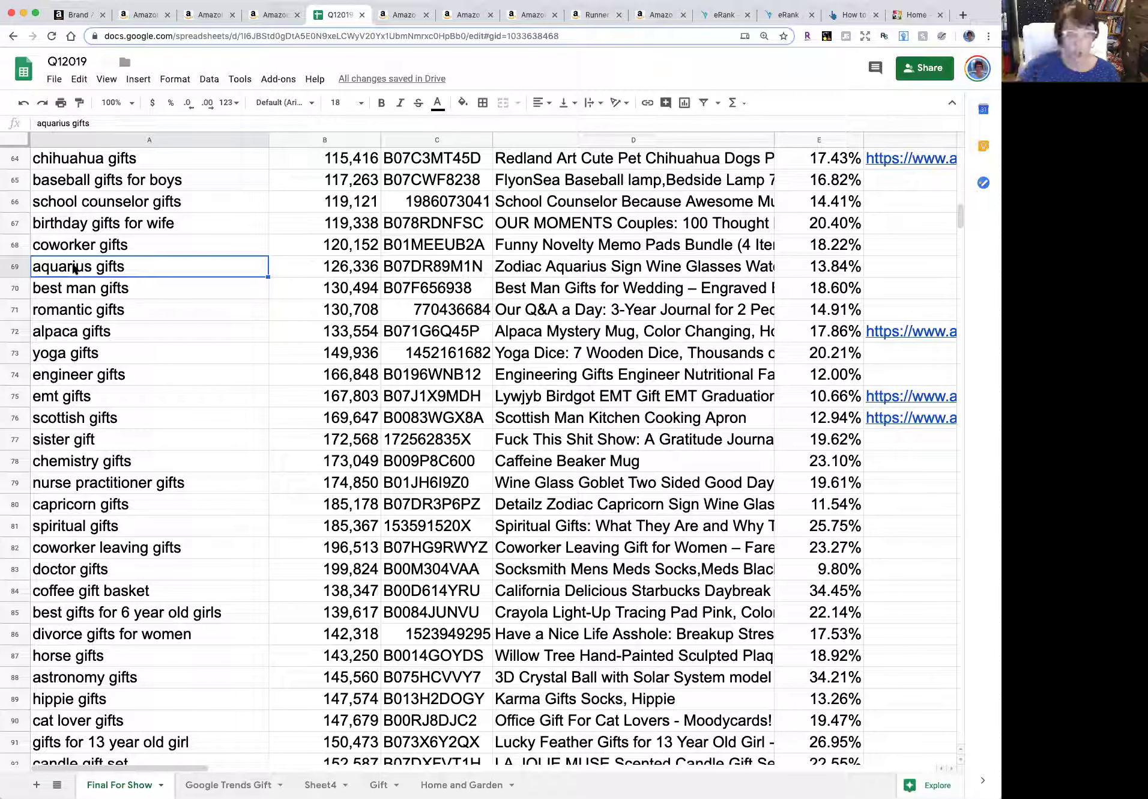
left_click(65, 307)
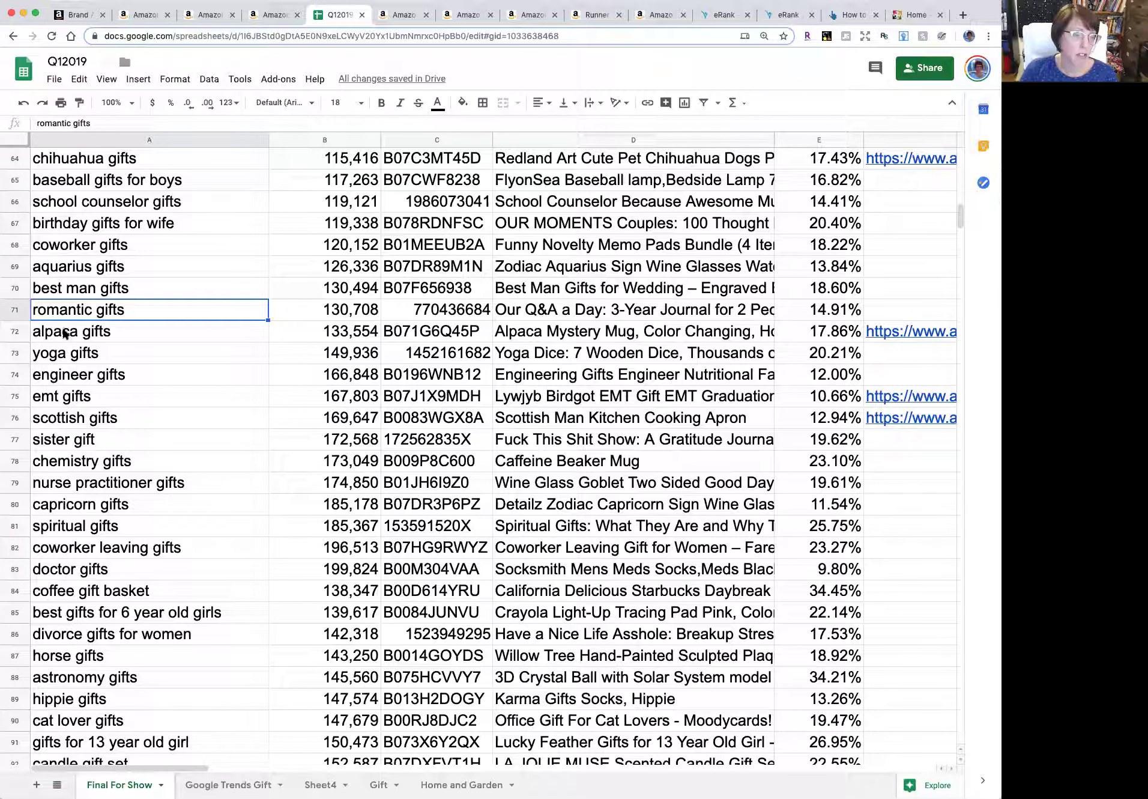
left_click(65, 334)
left_click(423, 332)
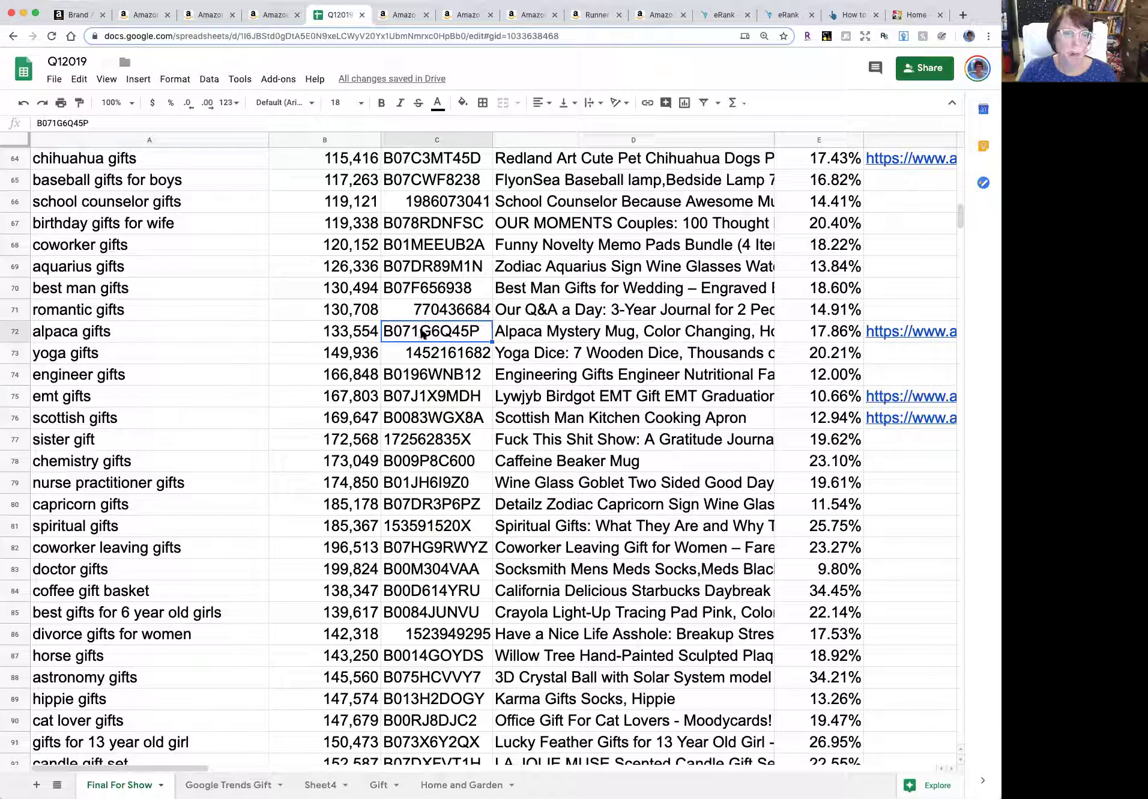
left_click(396, 17)
left_click(522, 16)
left_click(596, 16)
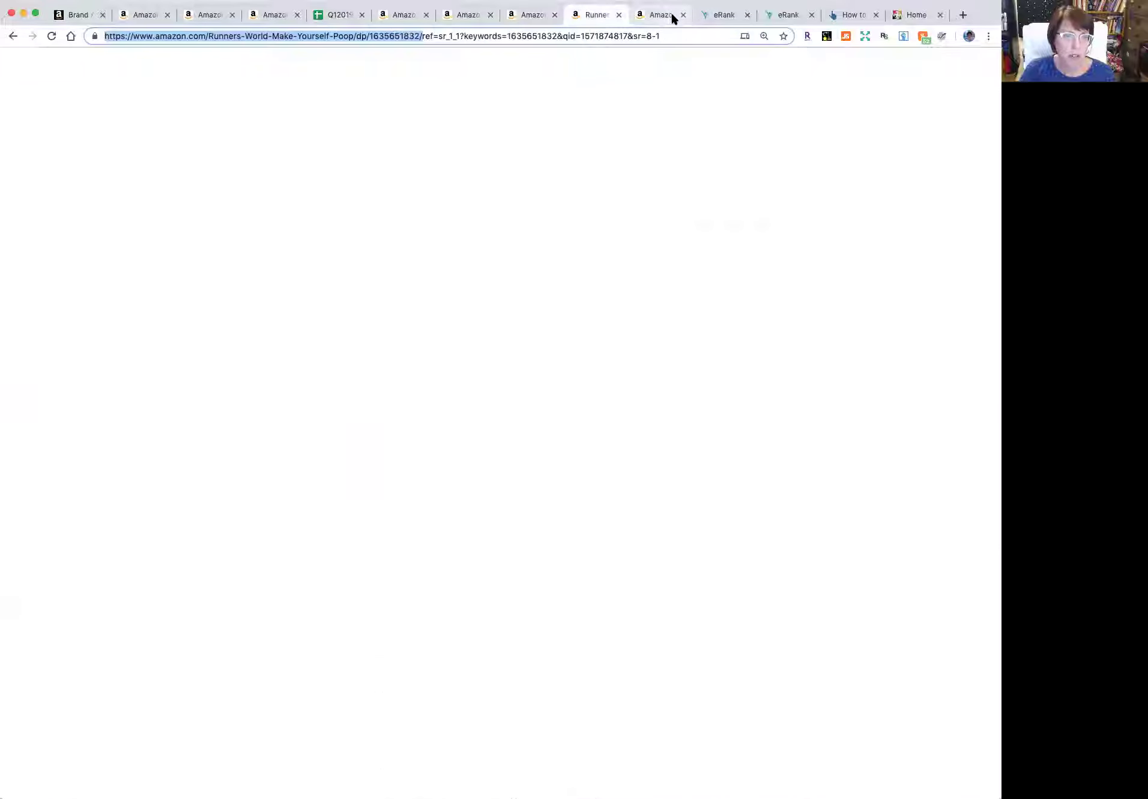
left_click(658, 14)
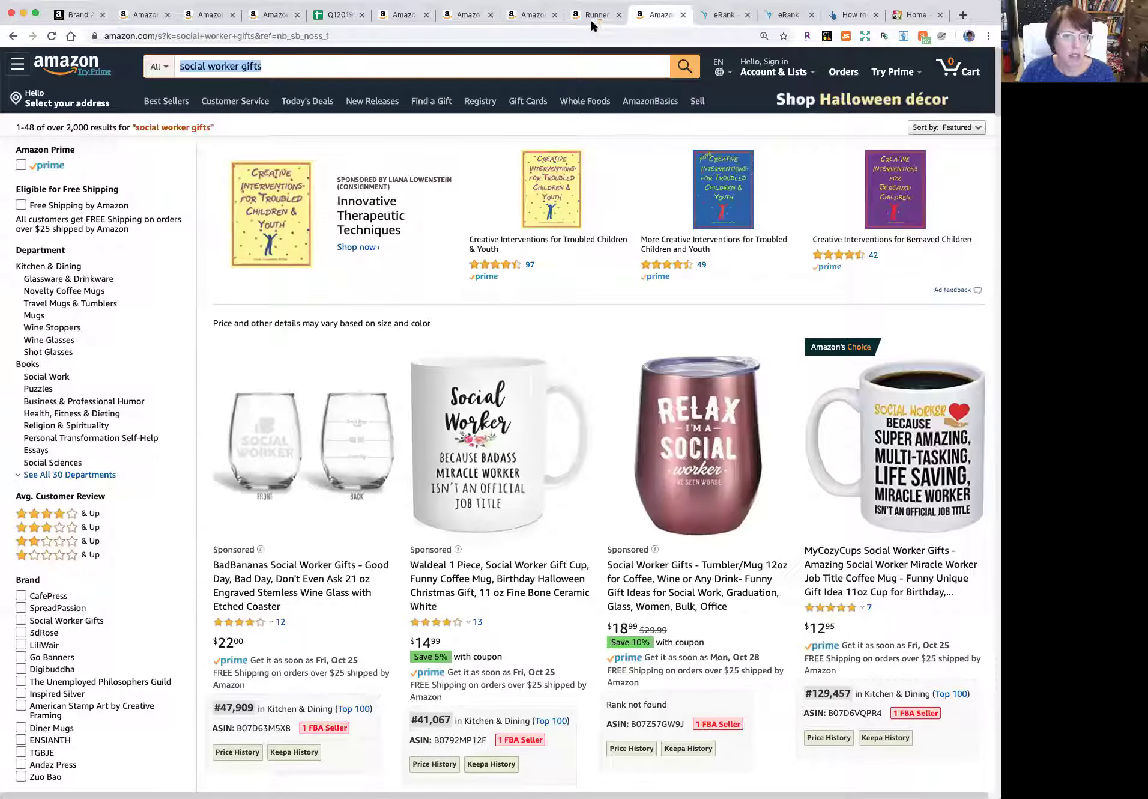
left_click(522, 16)
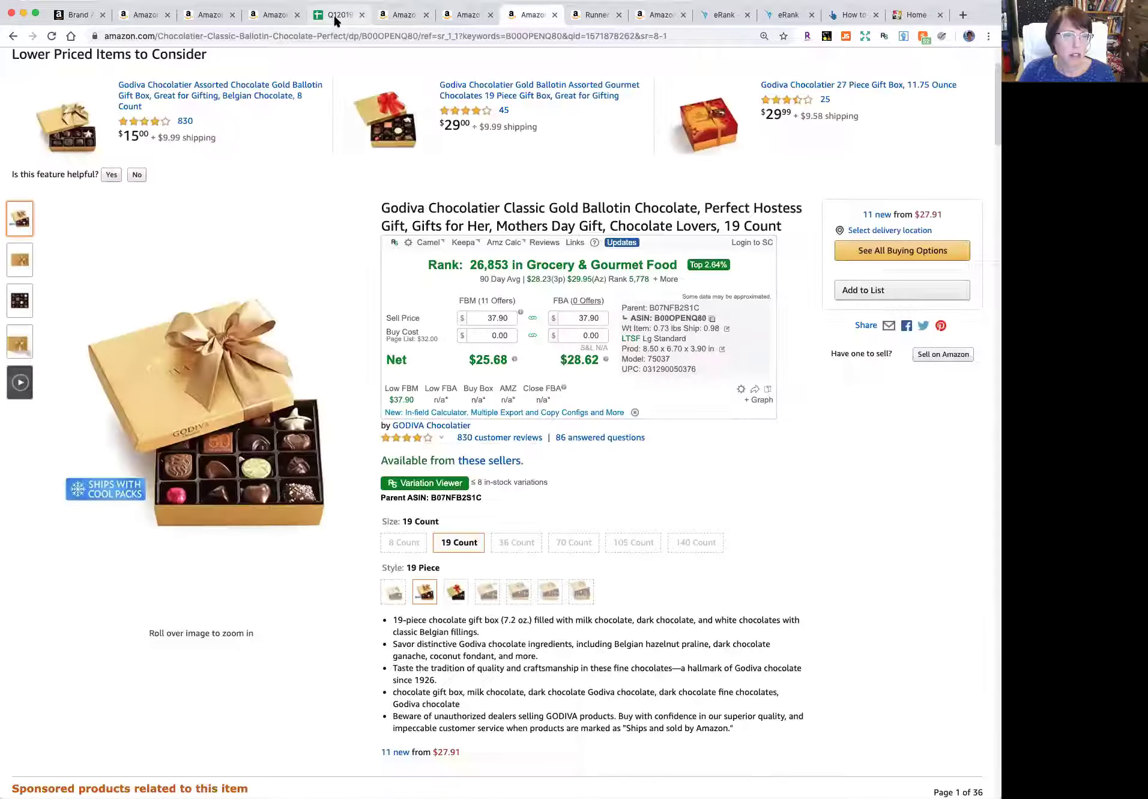
left_click(335, 15)
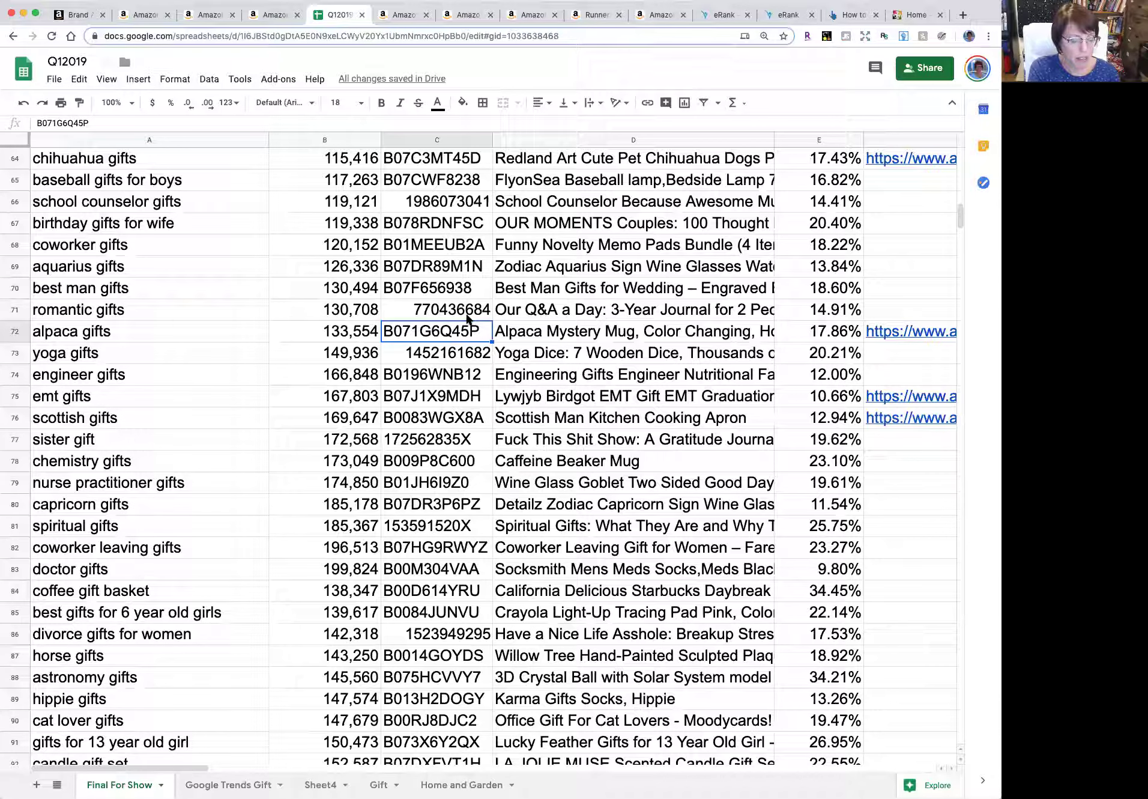
Step: Search Amazon for the "alpaca gifts" ASIN B071G6Q45P and open the mug's listing
left_click(405, 16)
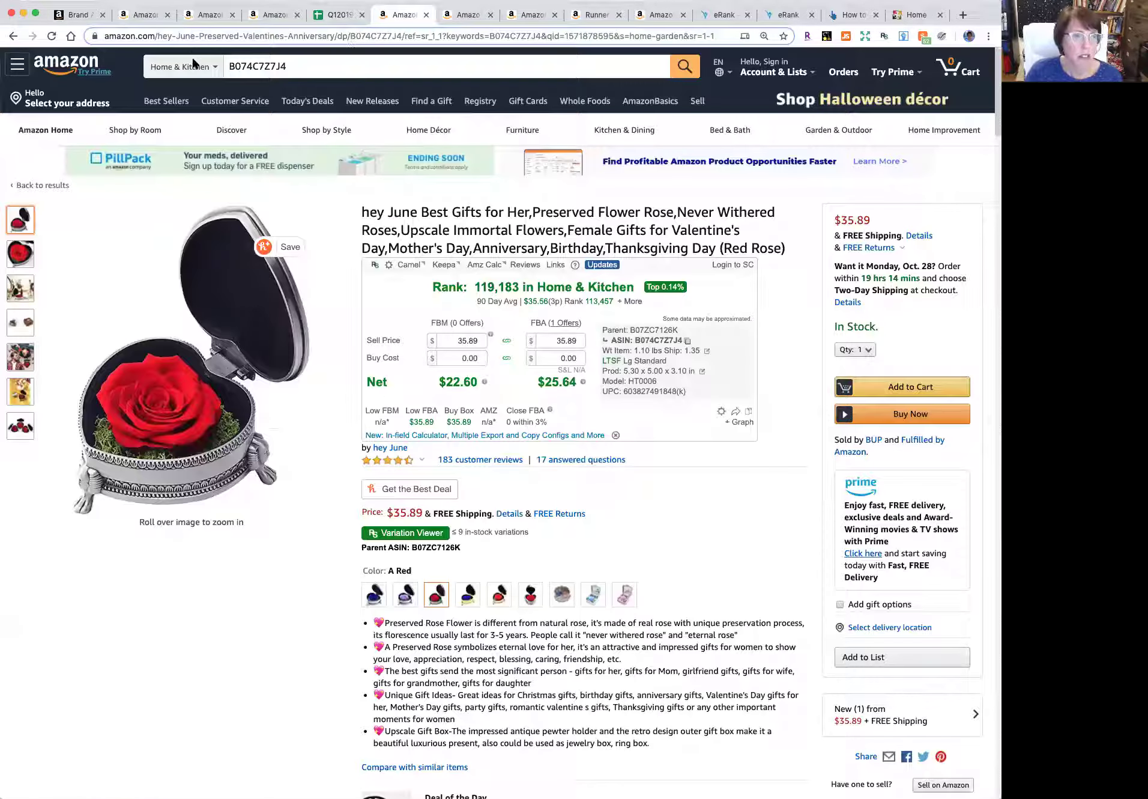
double_click(250, 66)
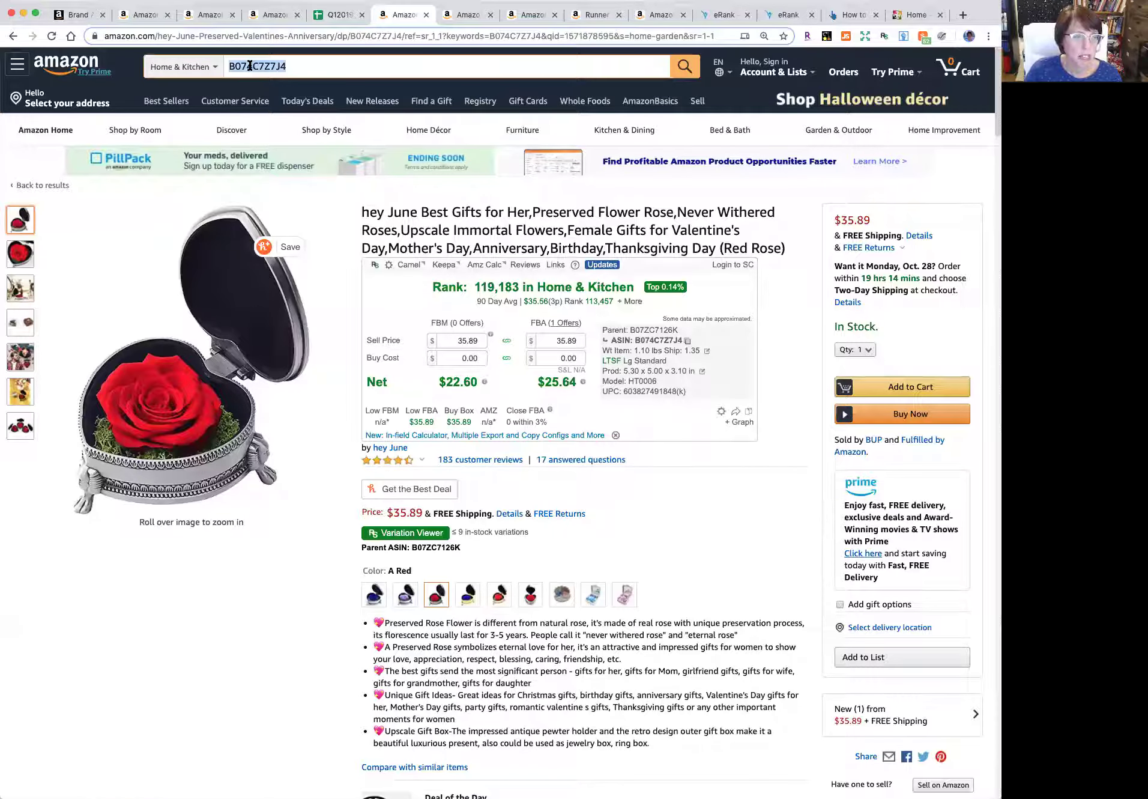
type("B071G6Q45P")
key("Return")
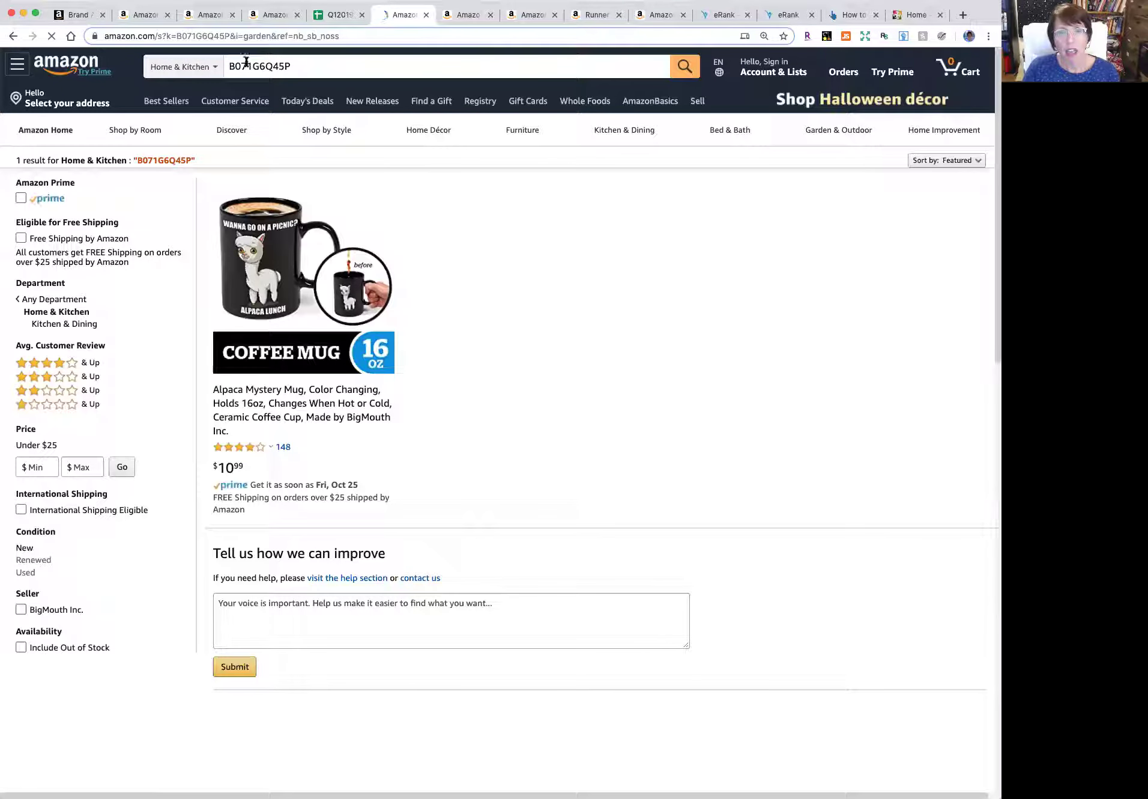
left_click(296, 421)
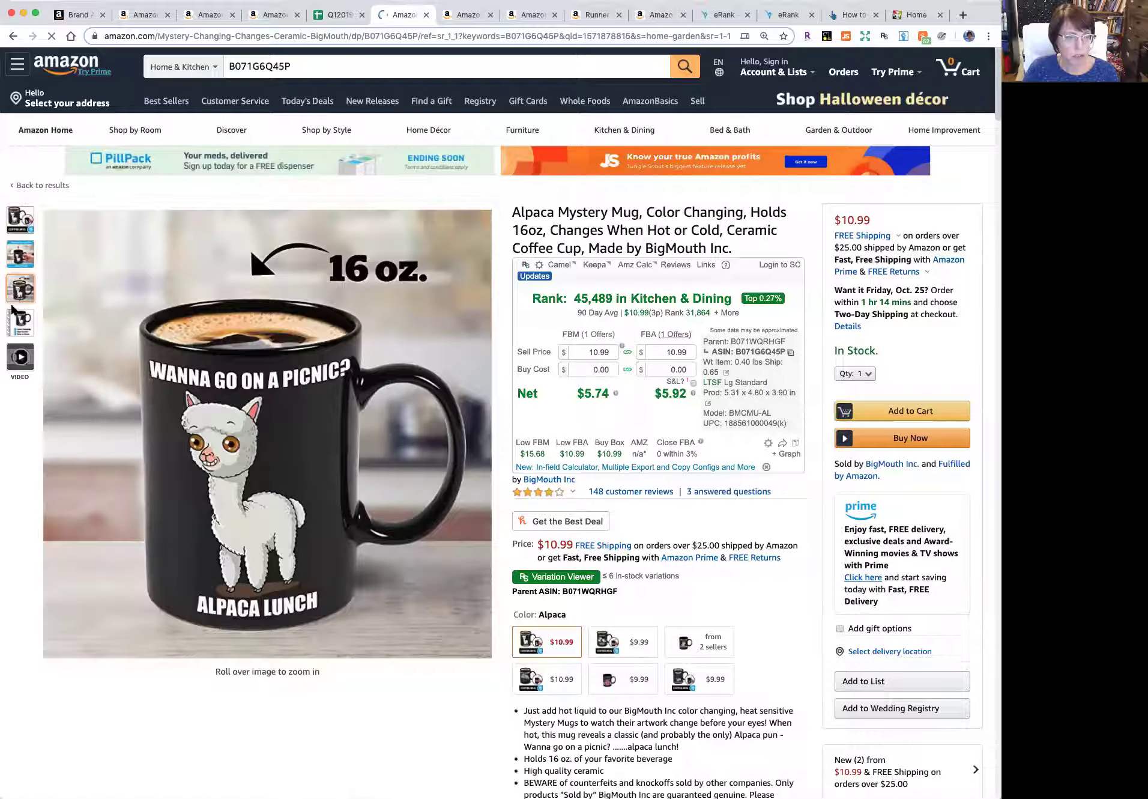
Step: View the alpaca mug's product images and video, and check the related items on its listing
mouse_move(18, 361)
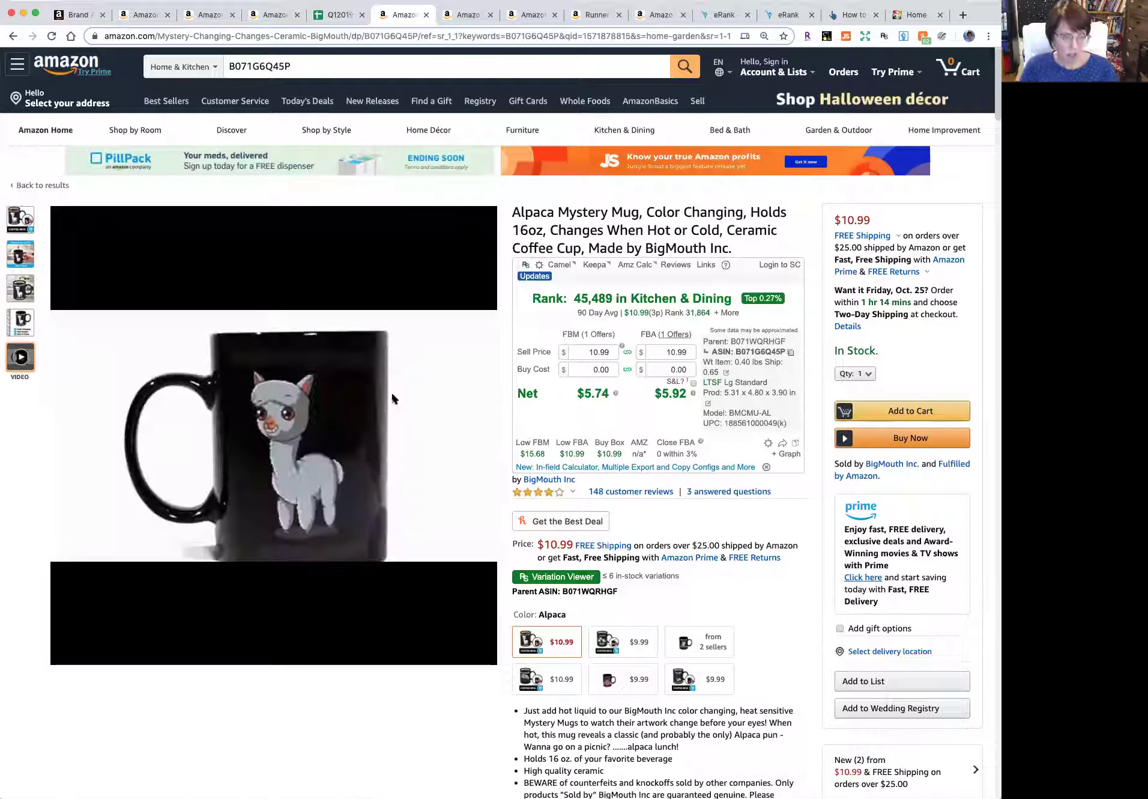
mouse_move(20, 219)
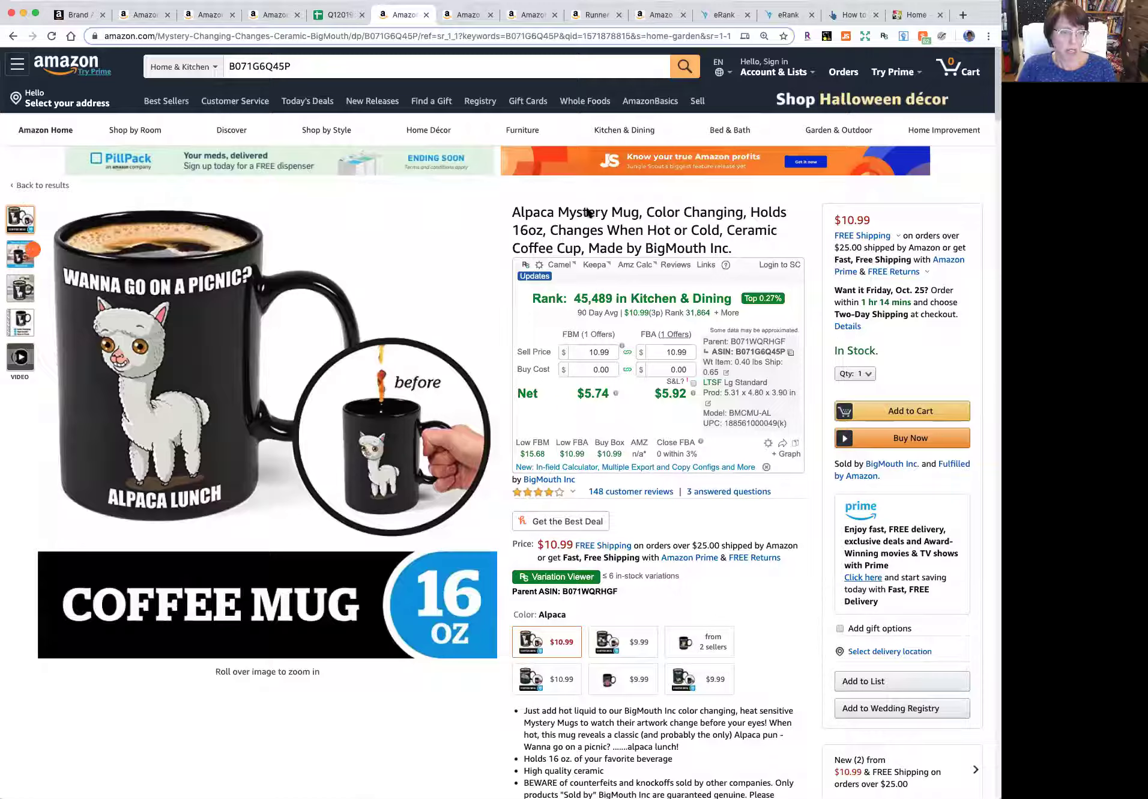
scroll(587, 207, "down", 10)
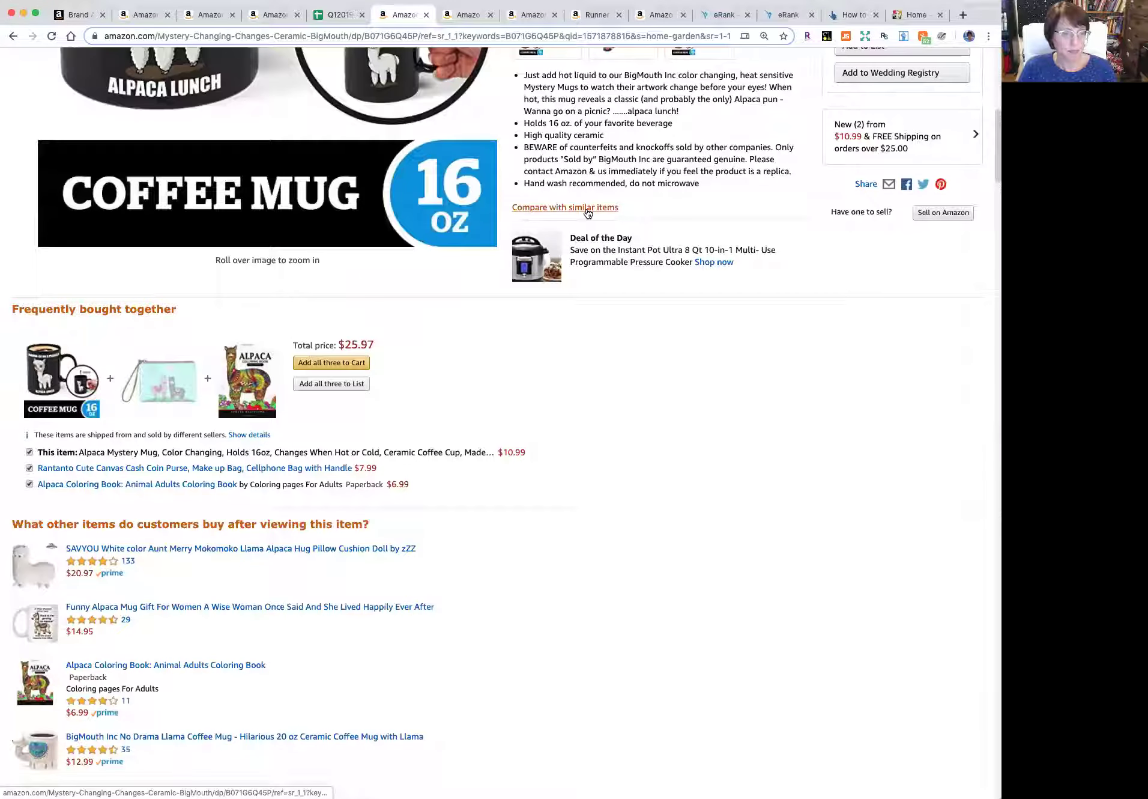
scroll(587, 210, "up", 10)
Step: Go back to the spreadsheet, copy the ASIN B07J1X9MDH from the "emt gifts" row and look it up on Amazon
left_click(338, 15)
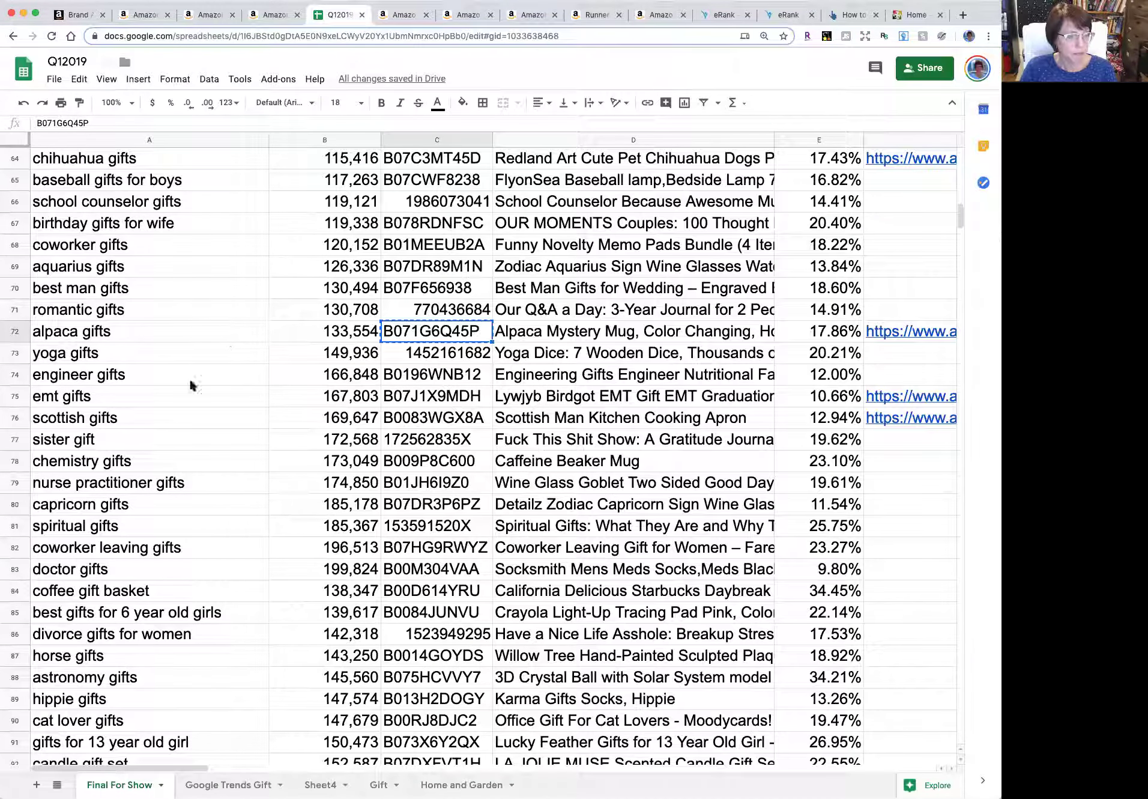
left_click(129, 396)
left_click(438, 400)
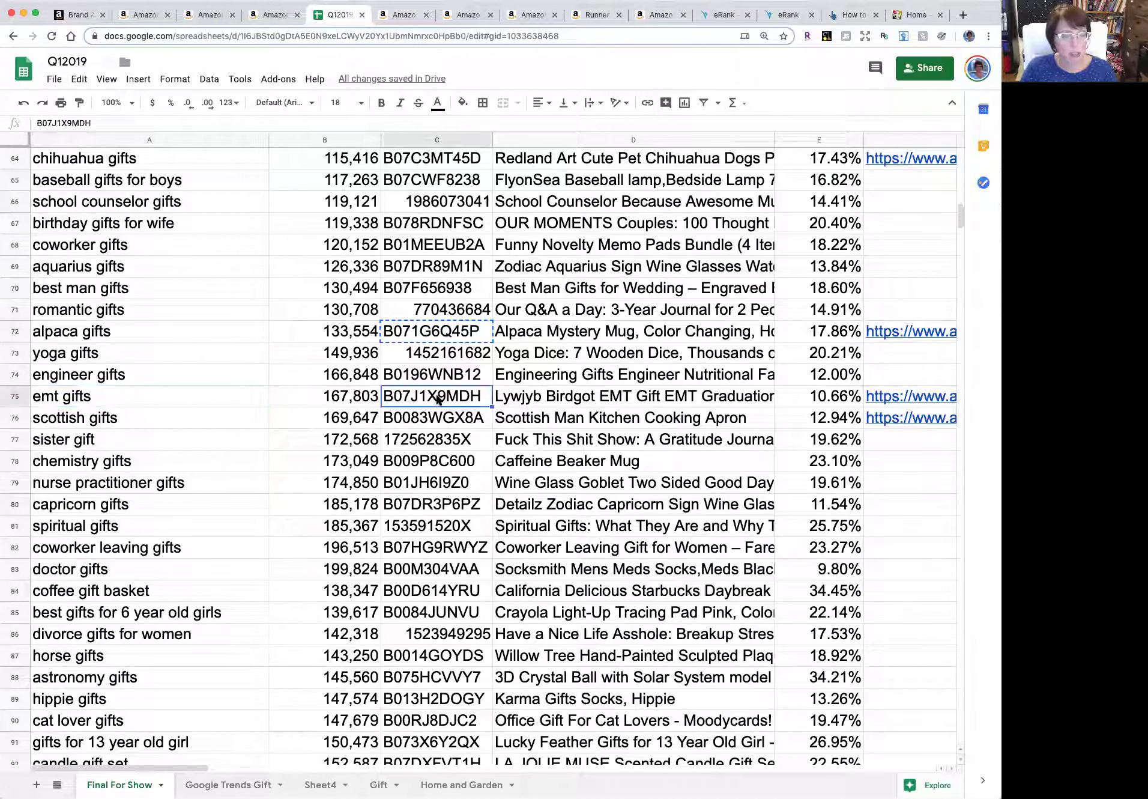
key("super+c")
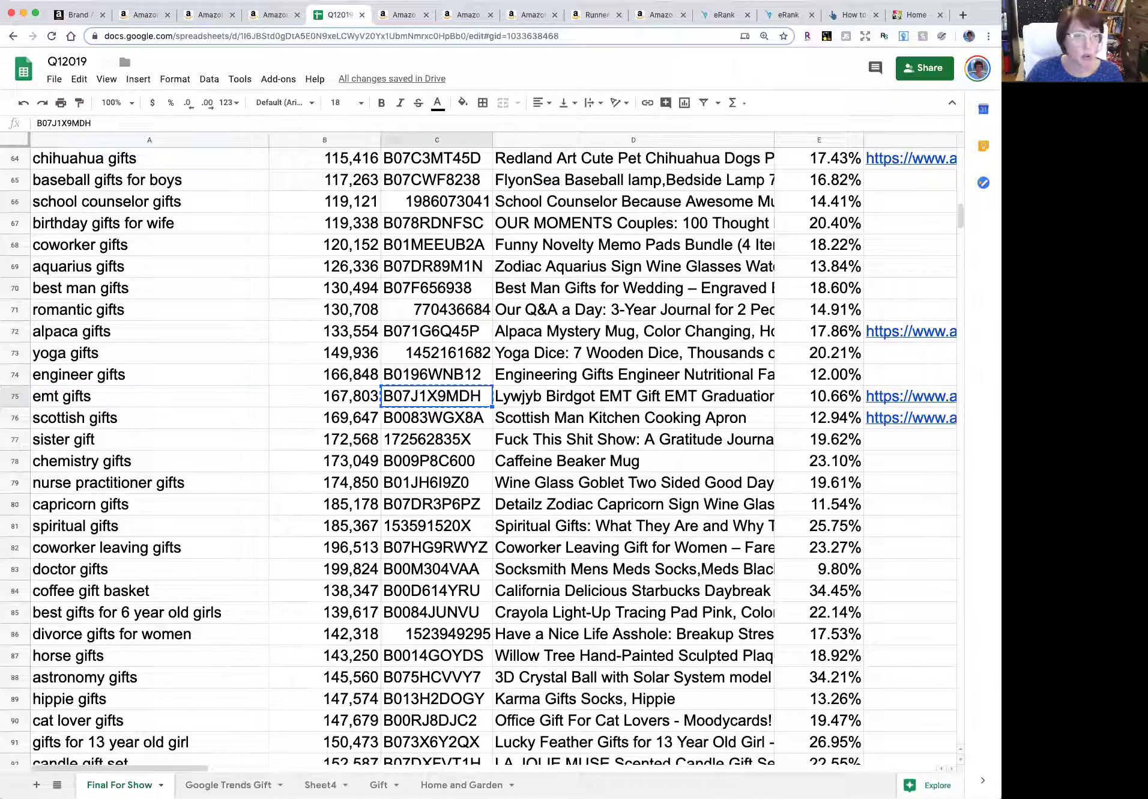
left_click(402, 15)
double_click(282, 66)
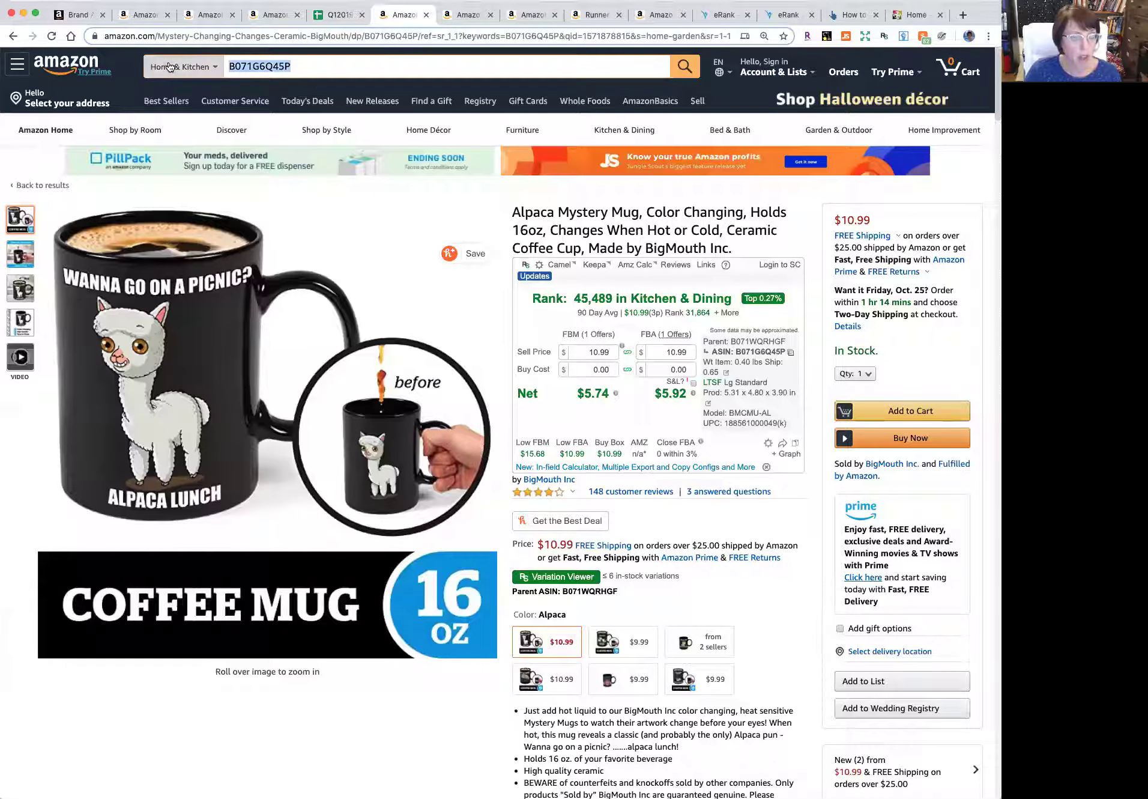
key("super+v")
key("Return")
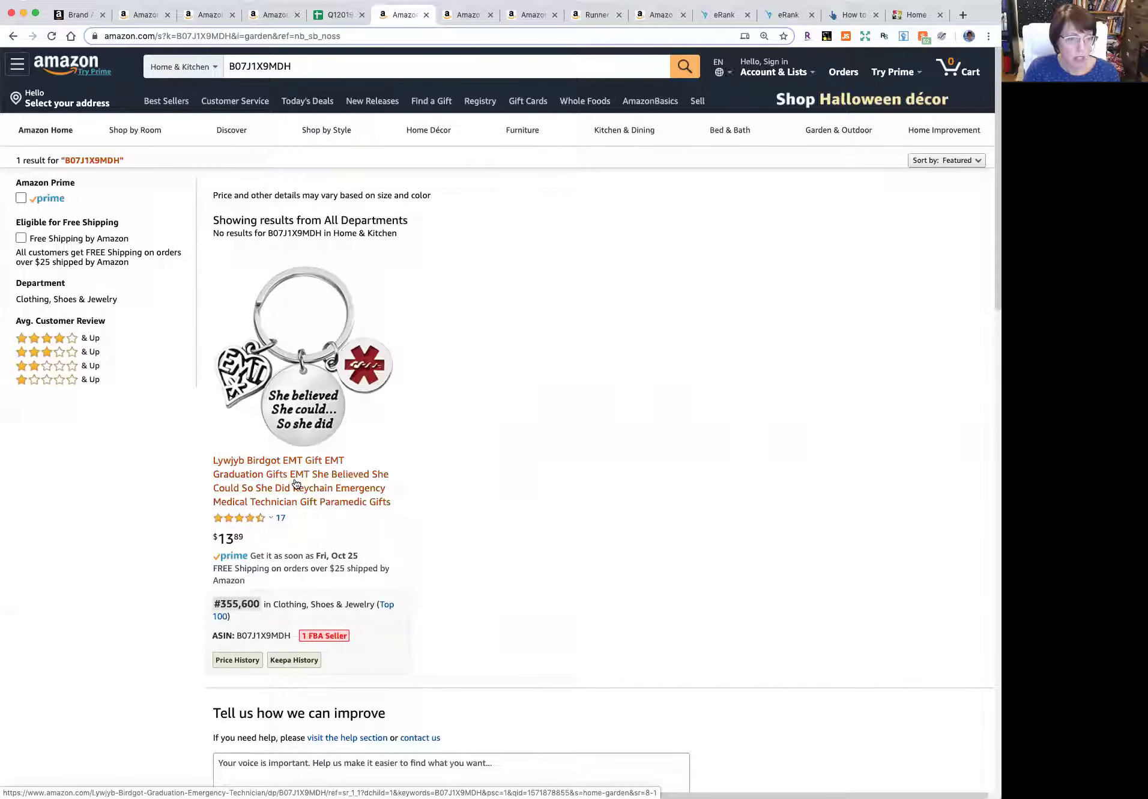
mouse_move(240, 367)
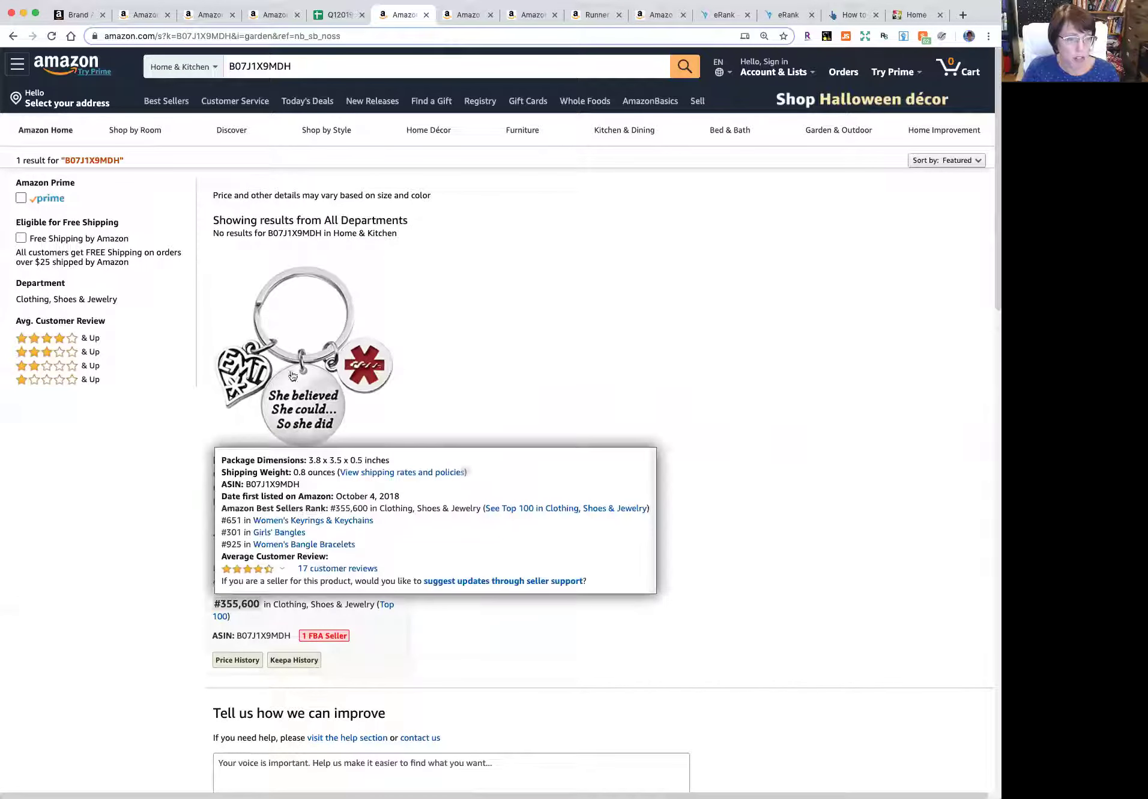
Step: Look up the ASIN B0083WGX8A from the spreadsheet's "scottish gifts" row on Amazon, open its listing, and return to the spreadsheet
left_click(340, 15)
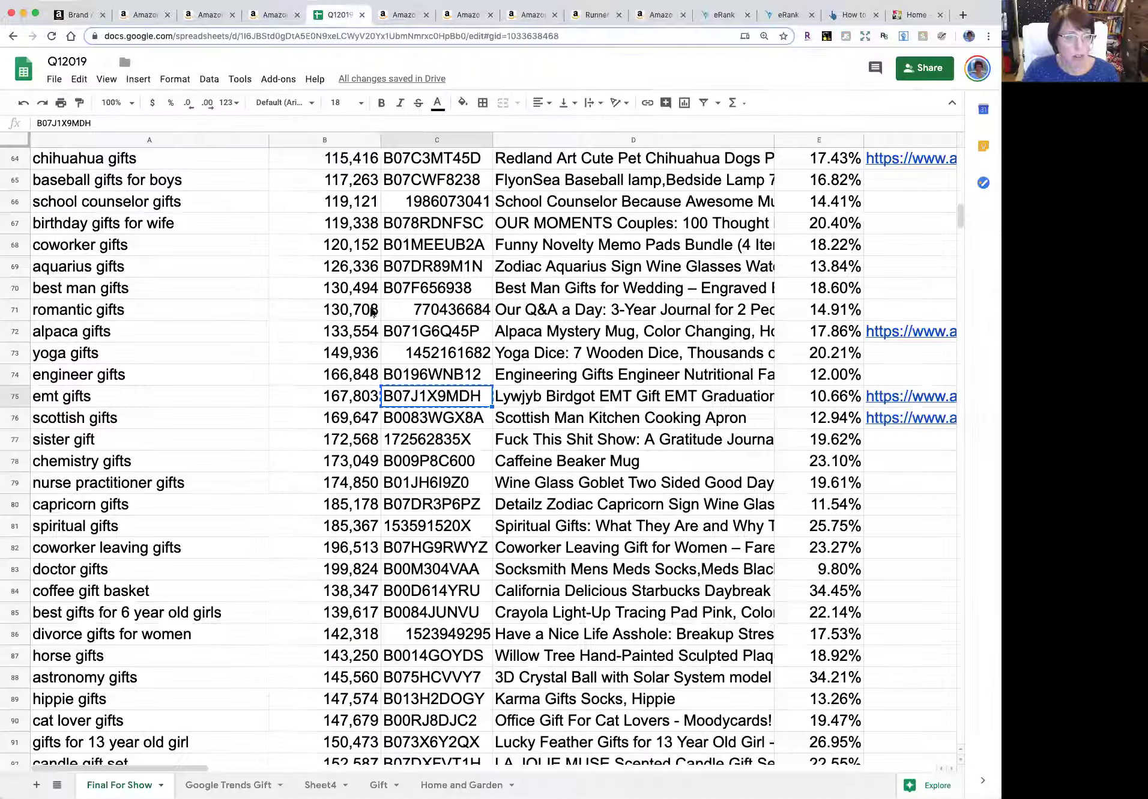
key("super+c")
left_click(410, 417)
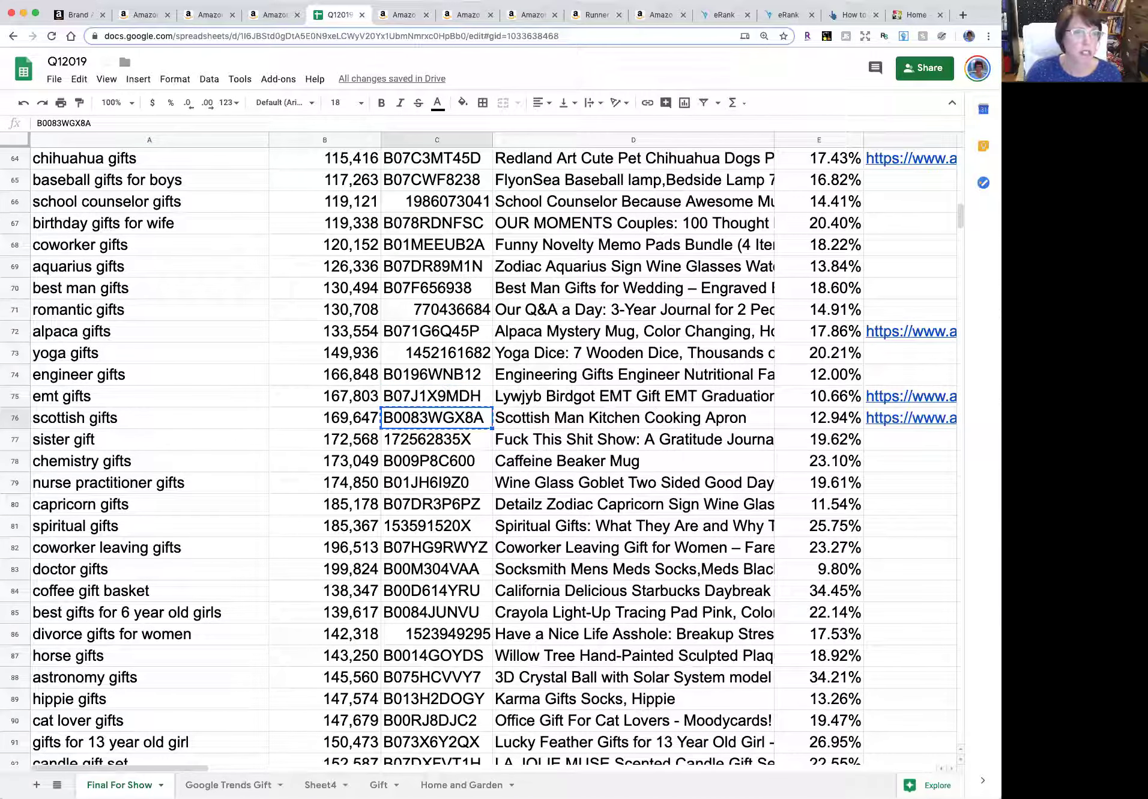
left_click(399, 15)
double_click(283, 67)
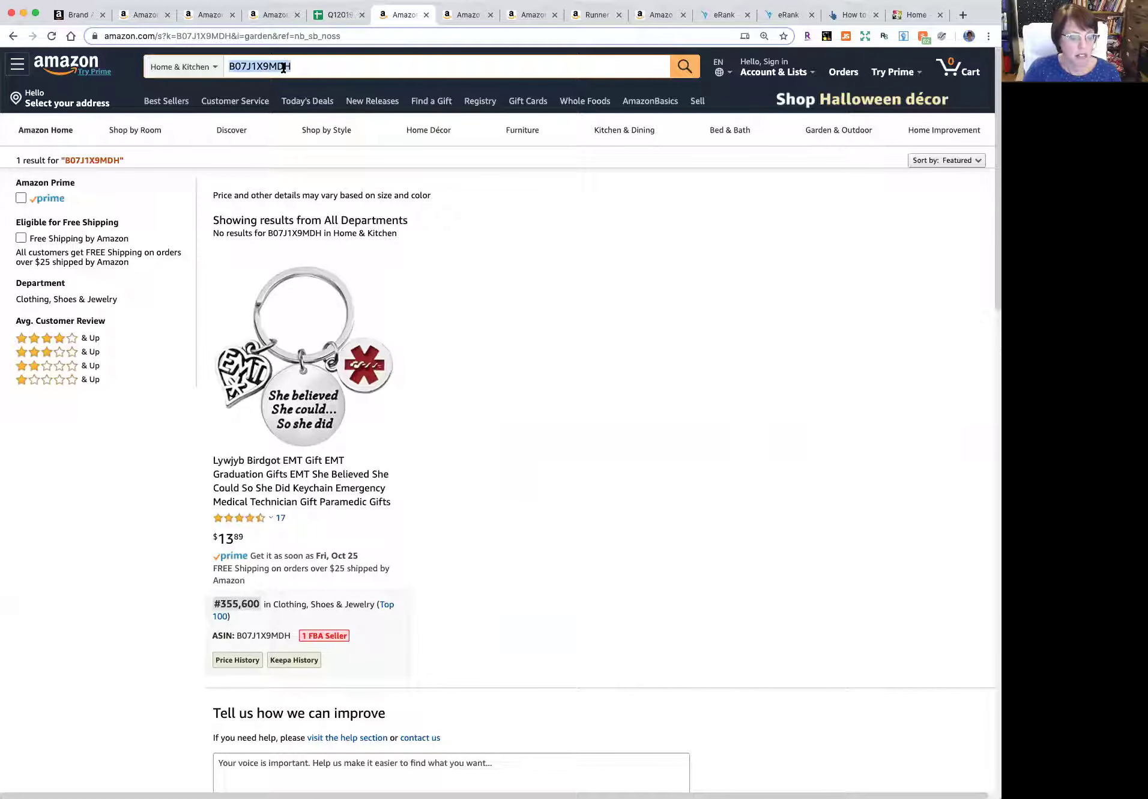
key("super+v")
key("Return")
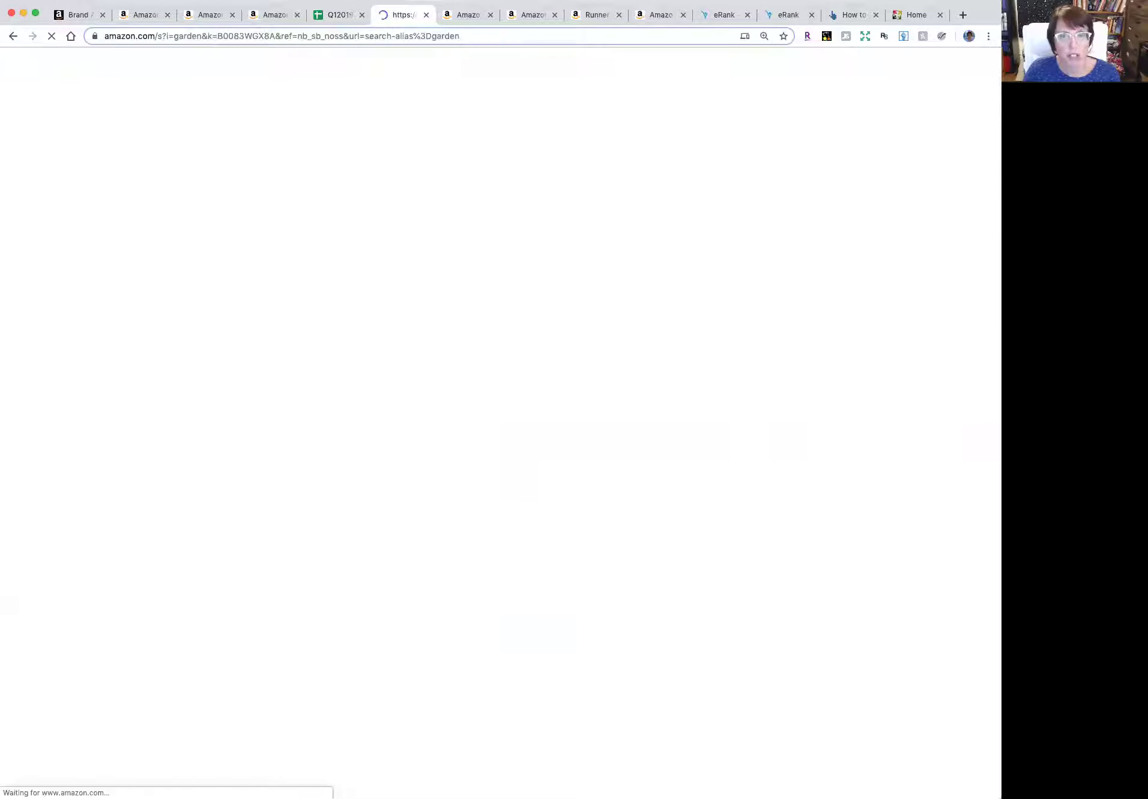
left_click(313, 298)
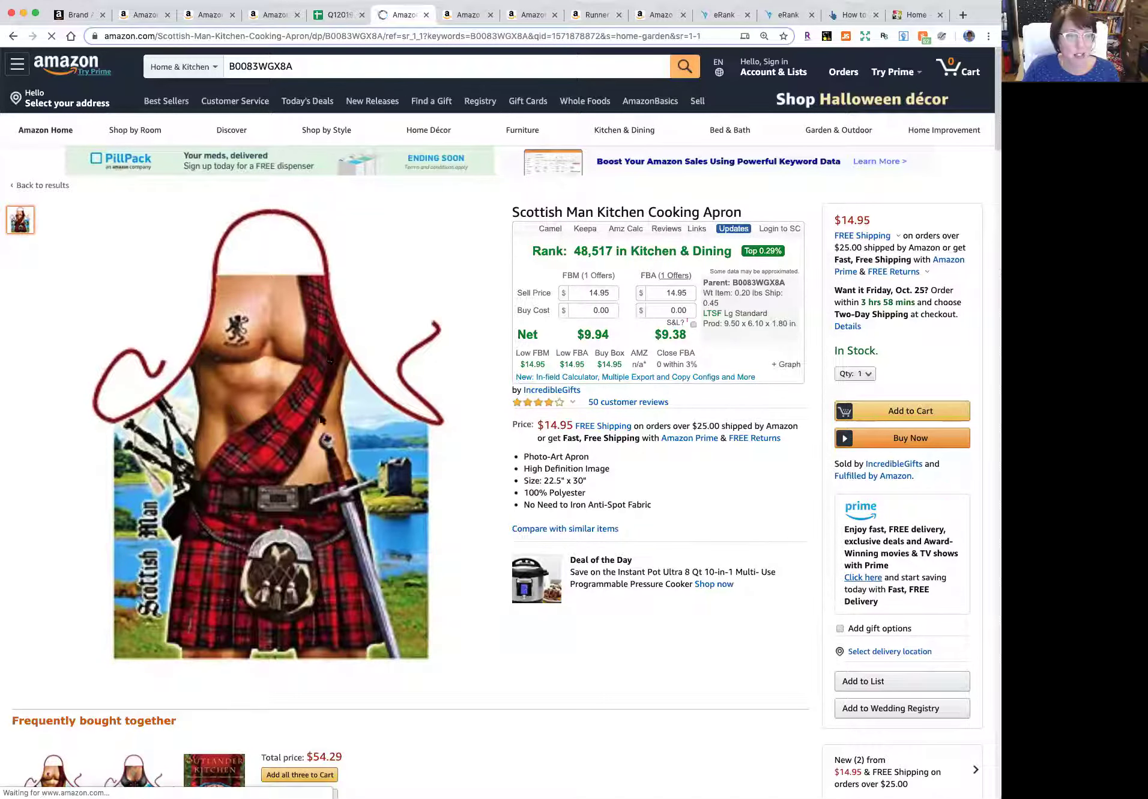
left_click(348, 15)
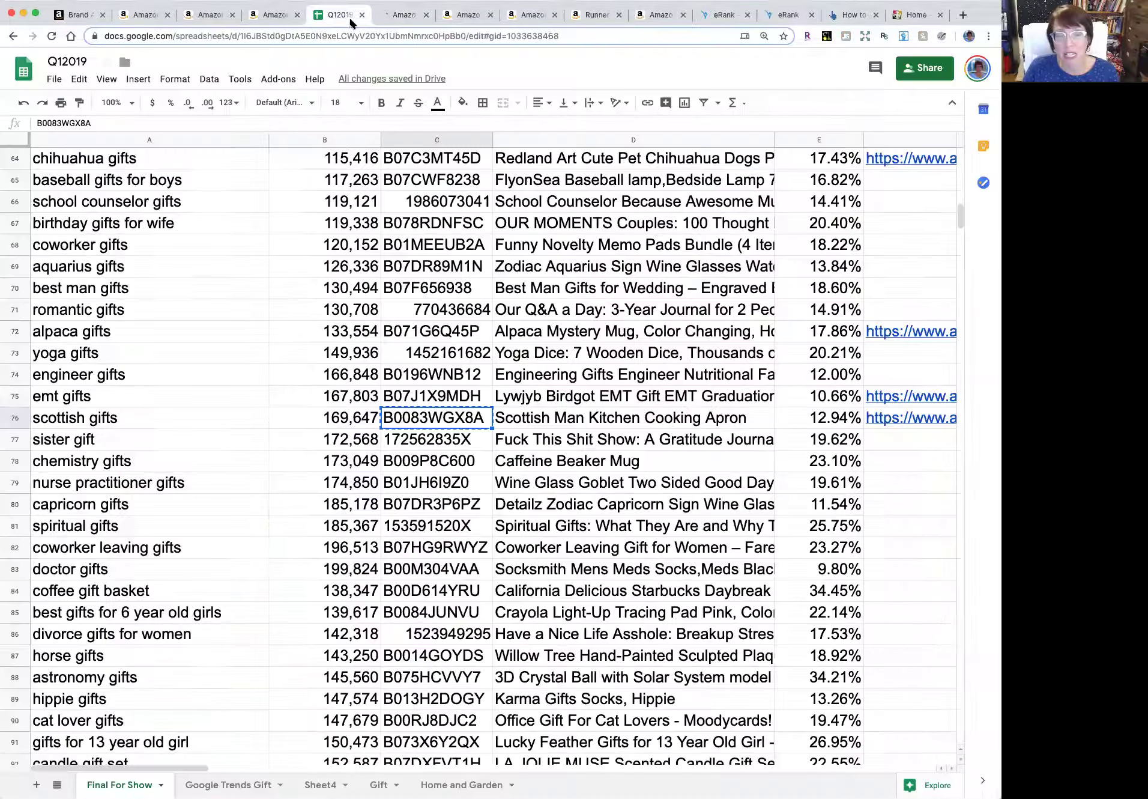
Step: Read the remaining gift searches down to "pitbull gifts", and find the already open Amazon listing for "Runner's World How to Make Yourself Poop"
scroll(387, 441, "down", 3)
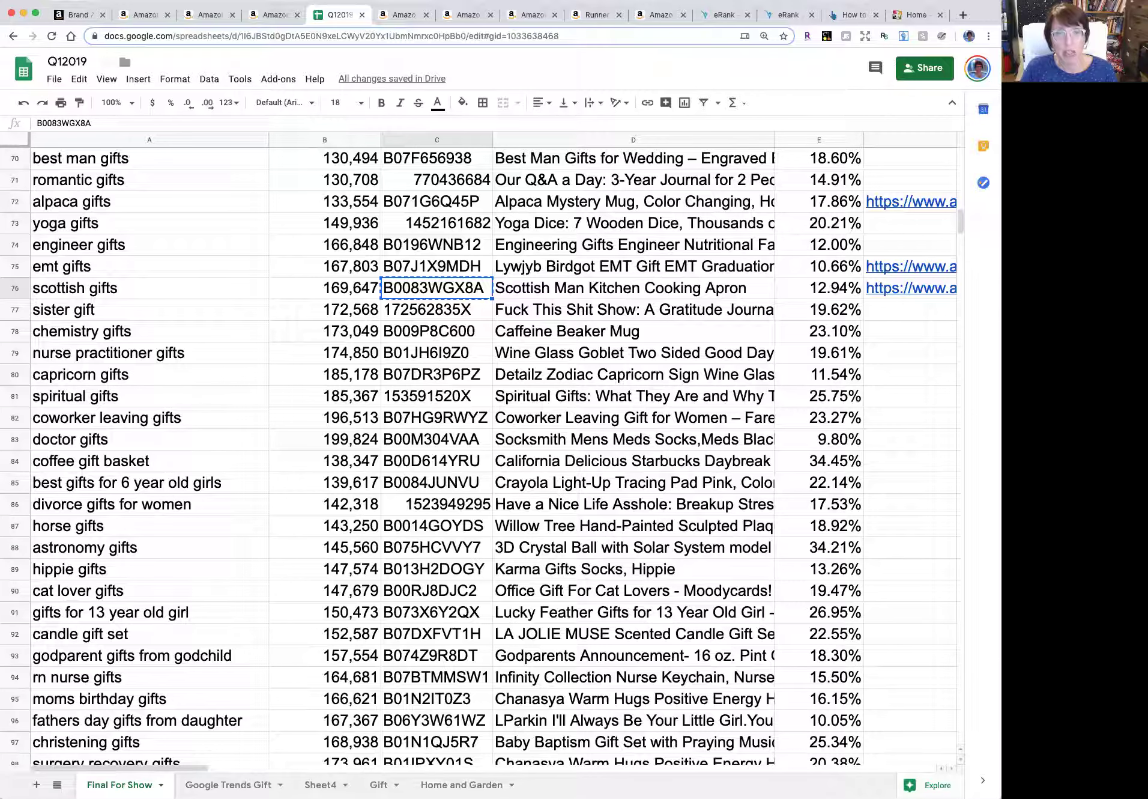
scroll(414, 330, "down", 3)
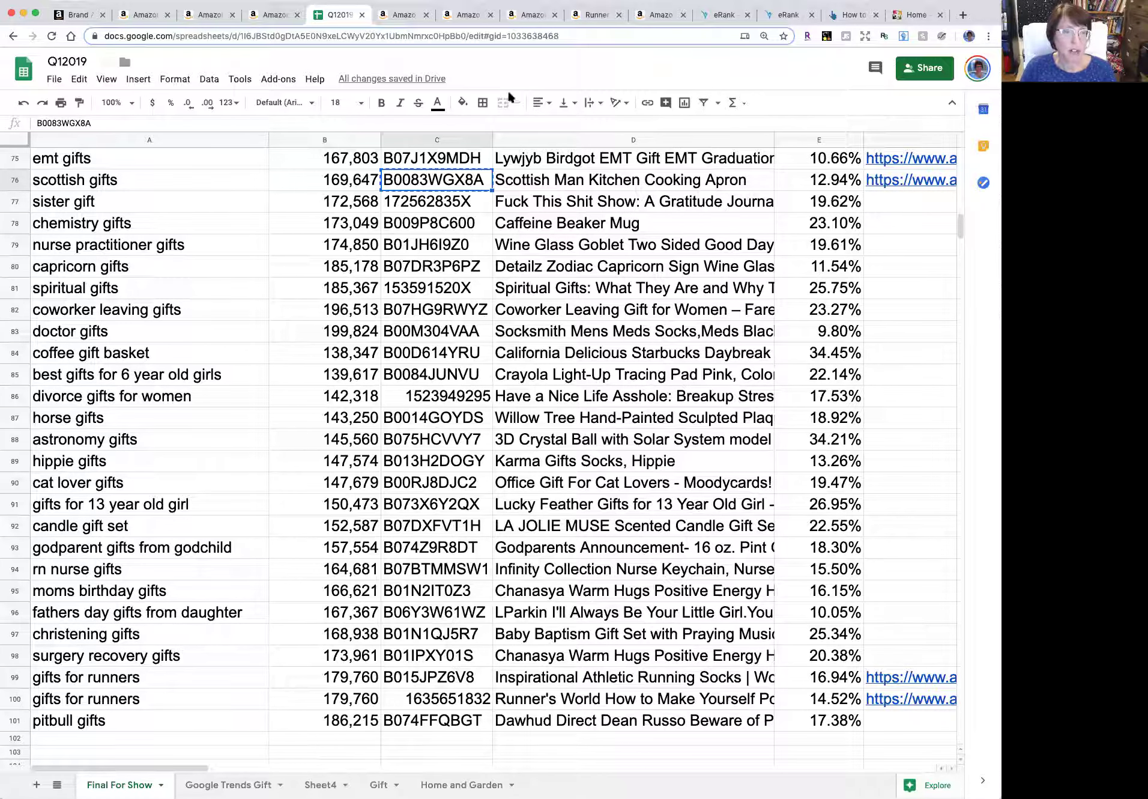
left_click(457, 18)
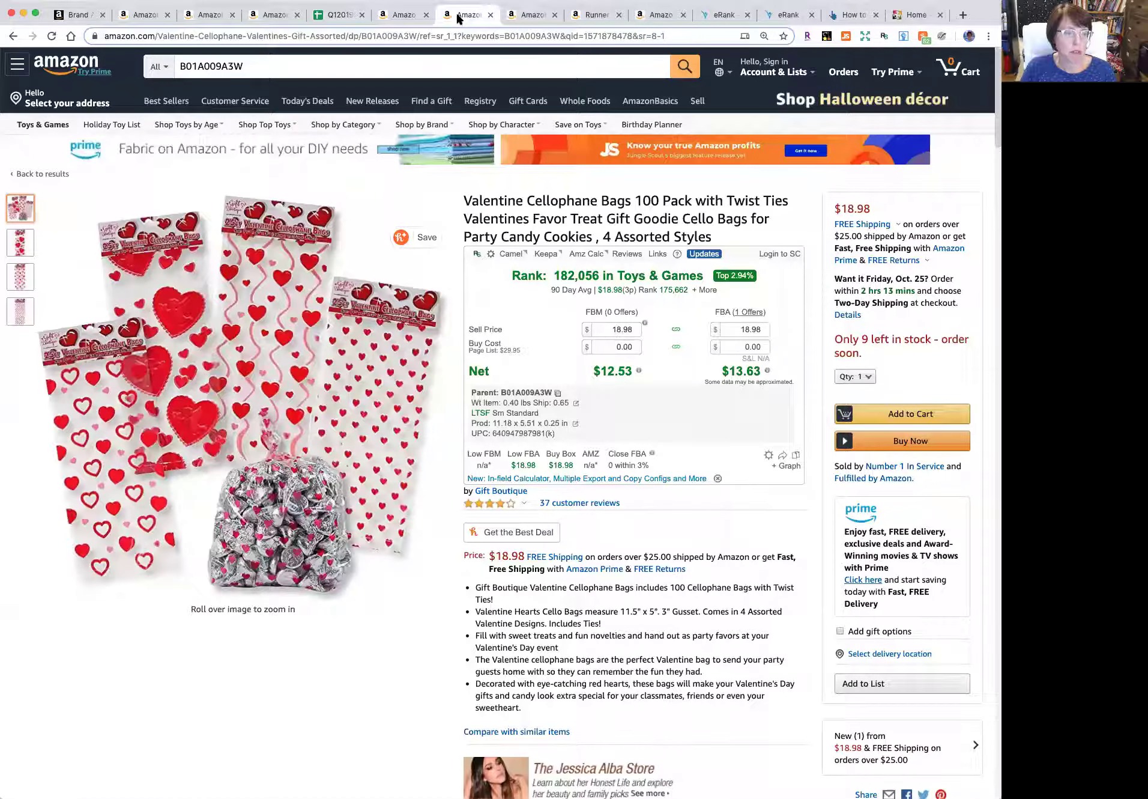
left_click(513, 17)
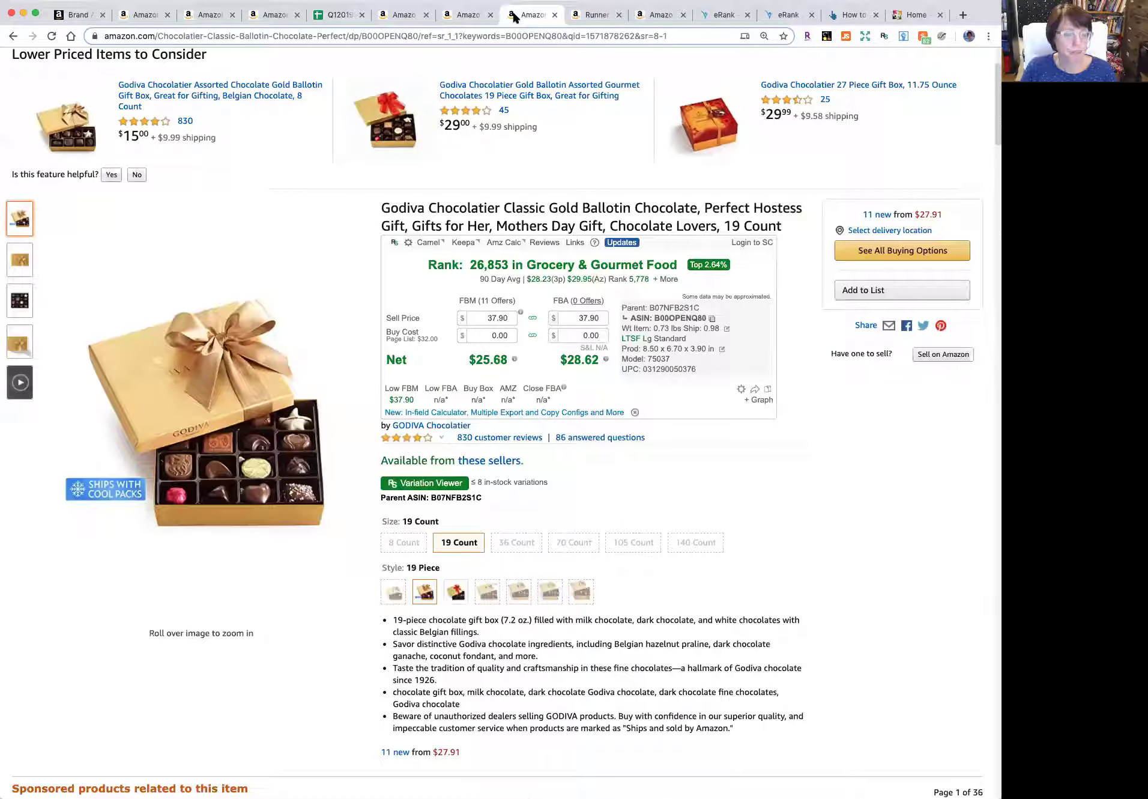
left_click(580, 16)
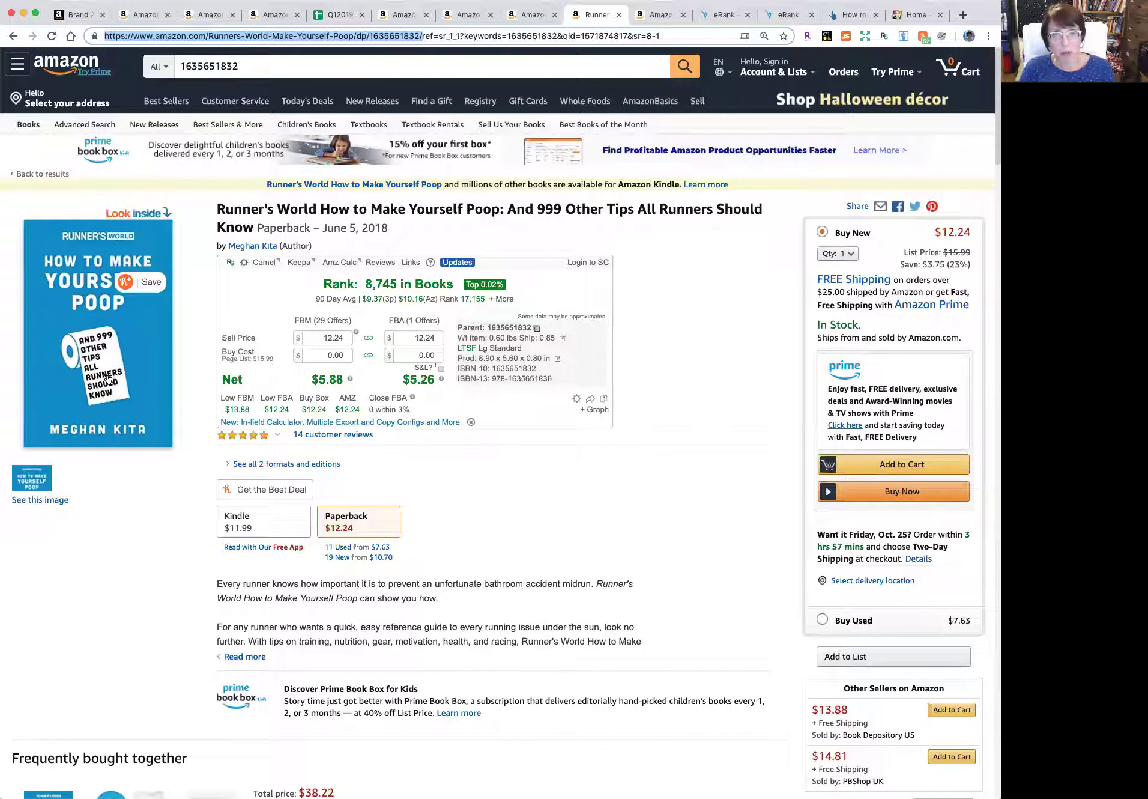
scroll(420, 150, "down", 1)
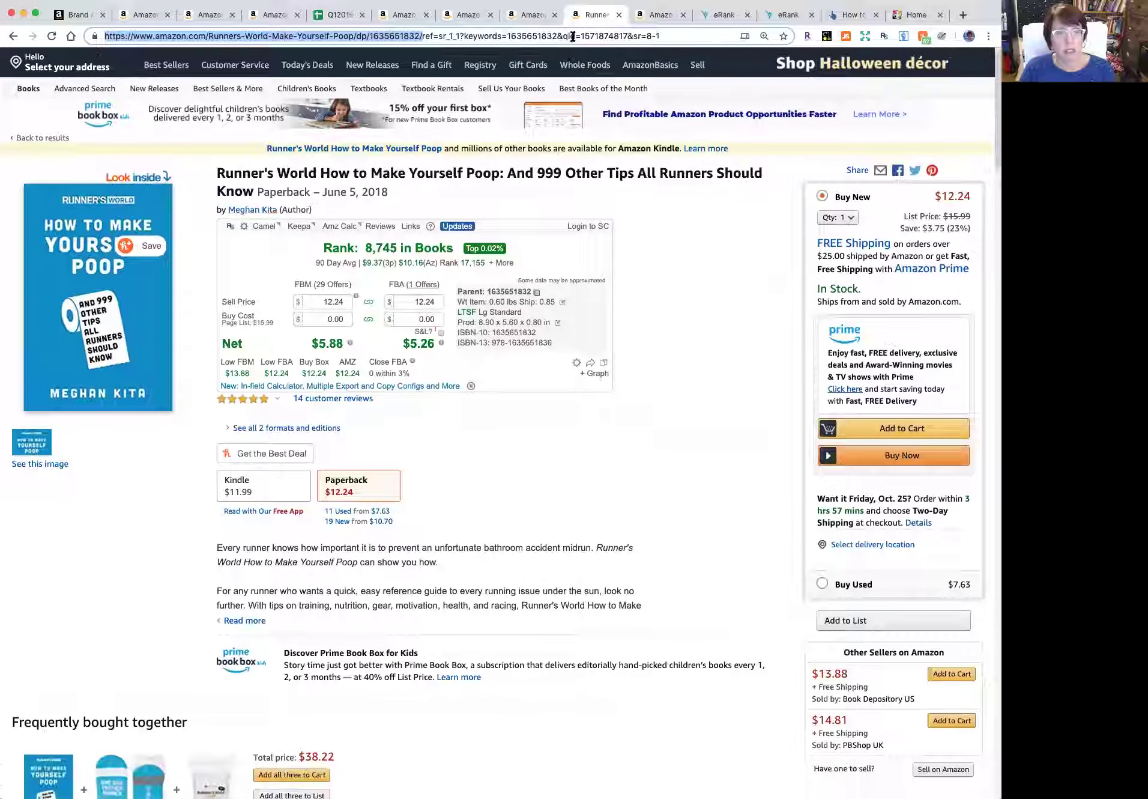
left_click(642, 13)
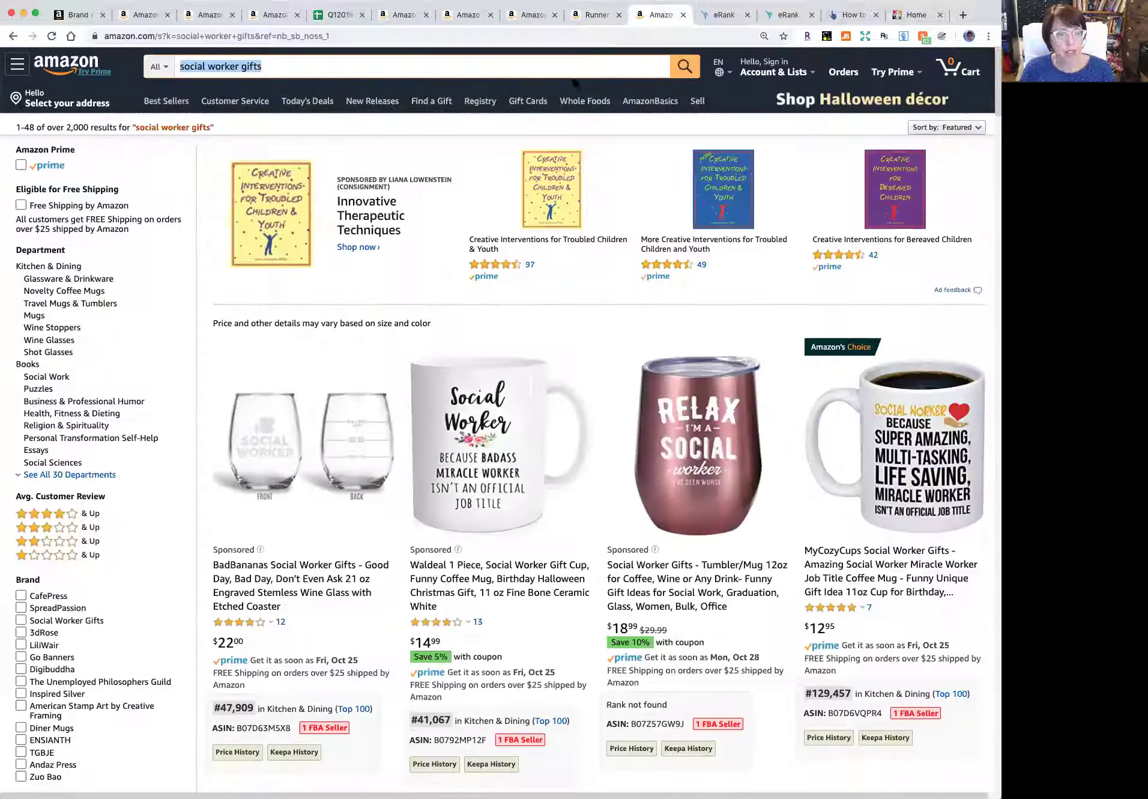
left_click(544, 14)
left_click(592, 15)
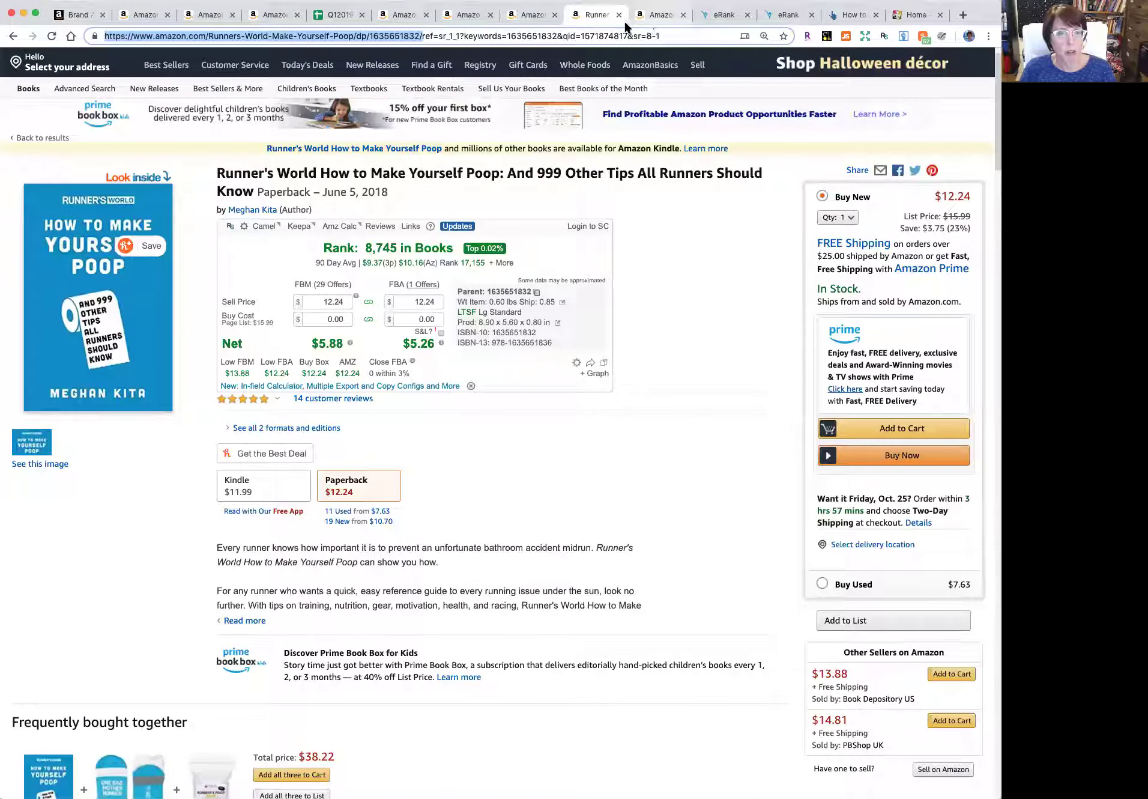
Step: Return to the Q12019 spreadsheet and look over the final rows of the gift search list
left_click(337, 15)
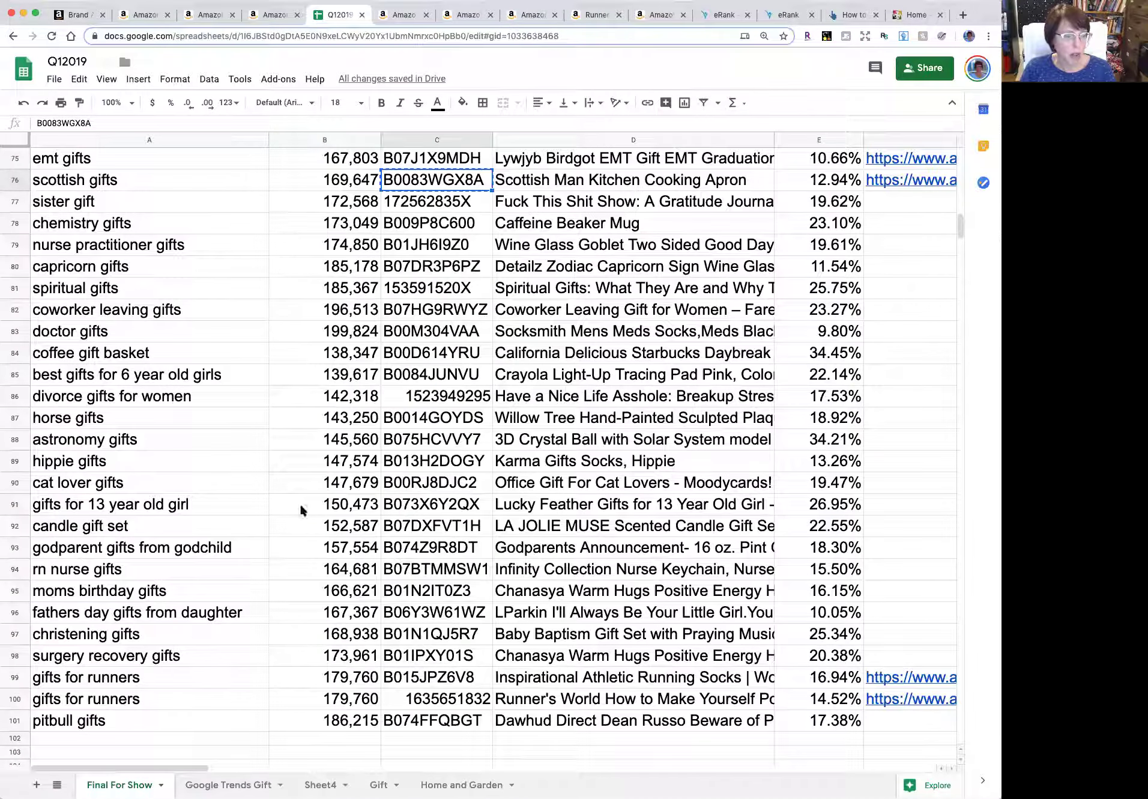
scroll(240, 655, "down", 5)
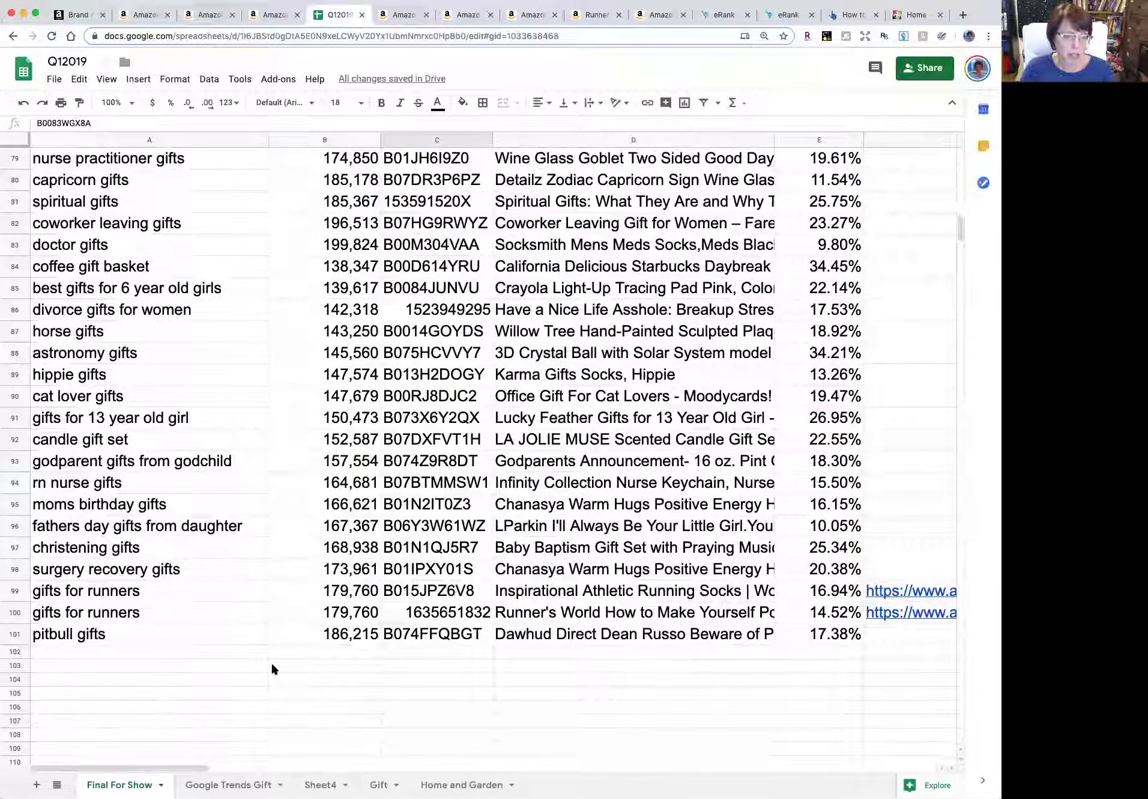
scroll(272, 662, "up", 20)
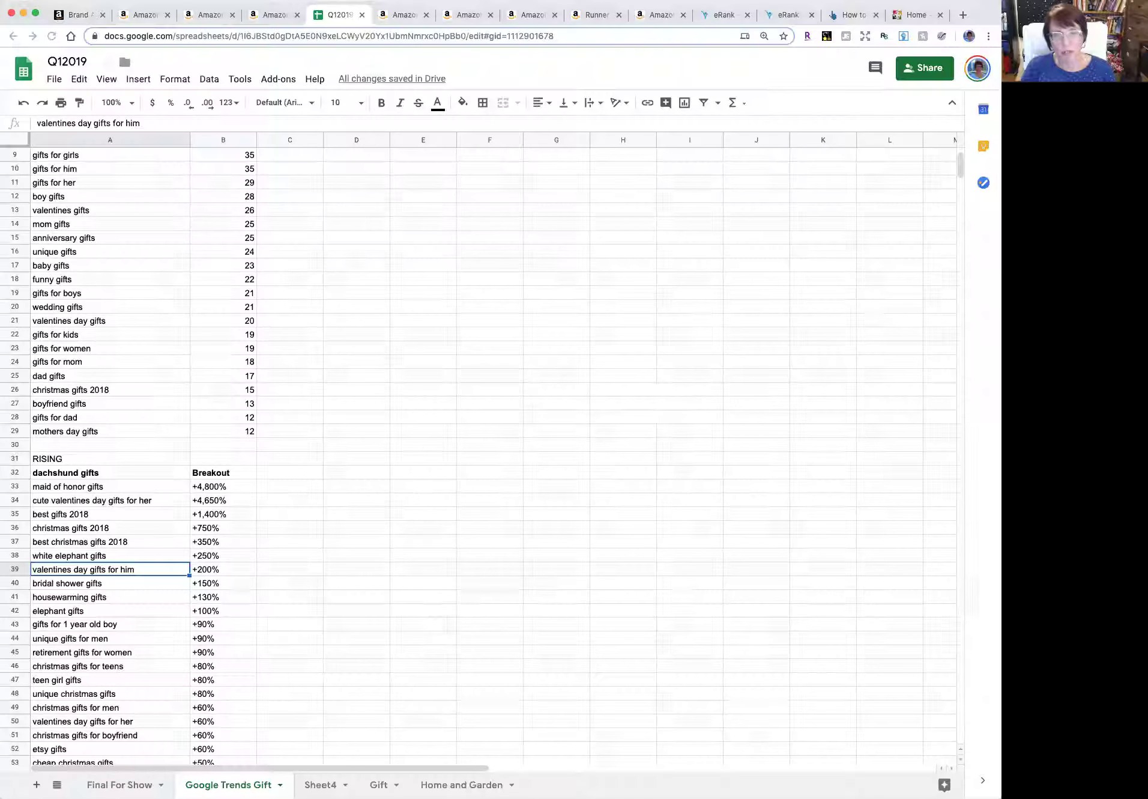
Step: Read through the TOP and RISING gift searches on the Google Trends Gift sheet
scroll(283, 483, "down", 1)
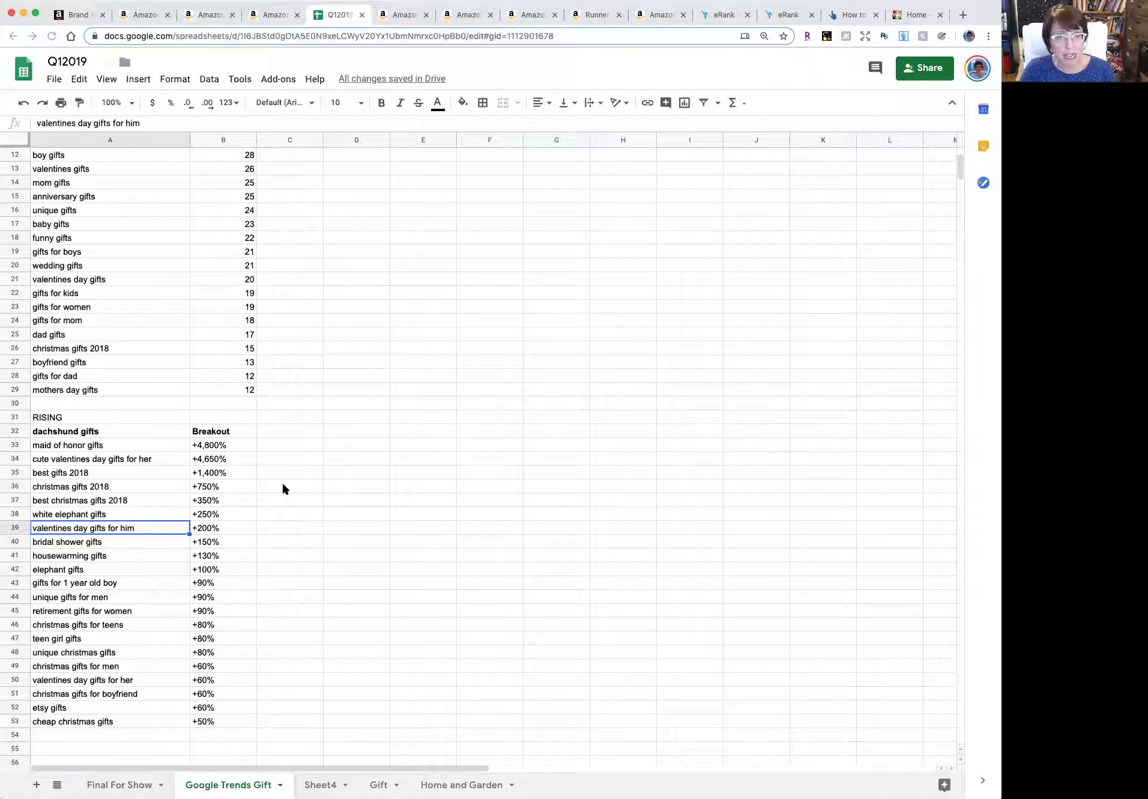
scroll(283, 484, "down", 4)
scroll(283, 483, "up", 8)
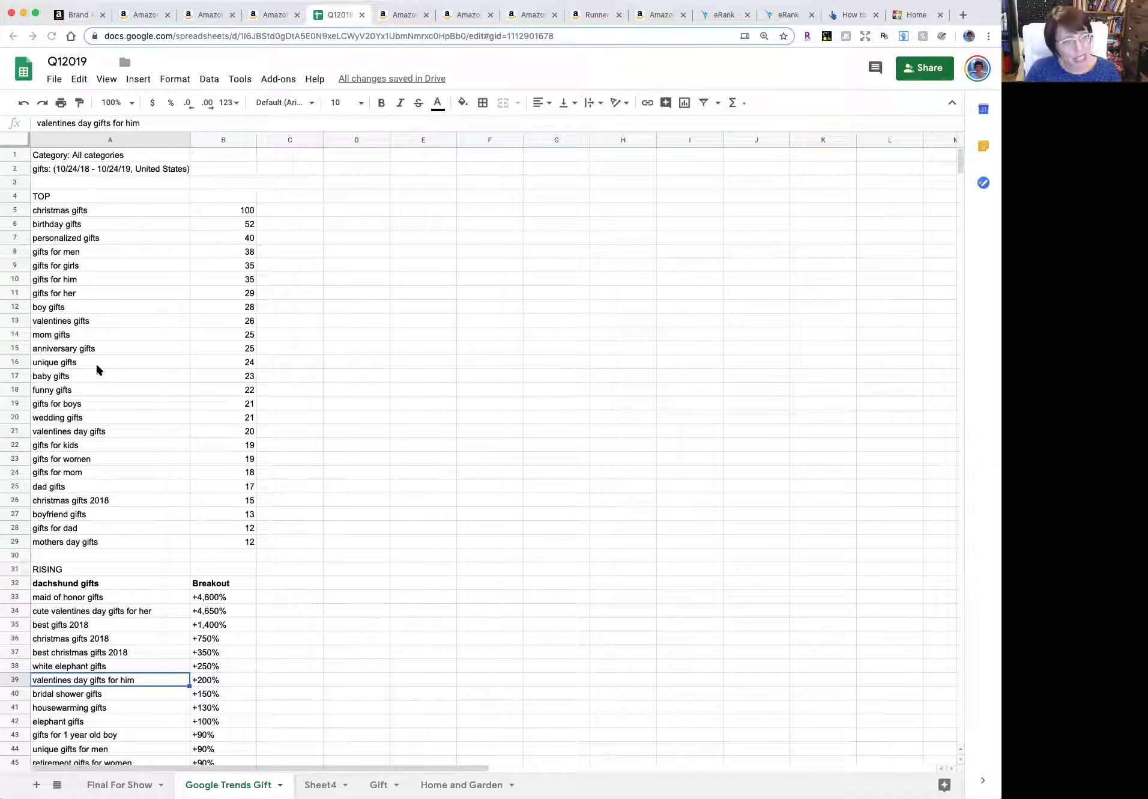
scroll(111, 500, "down", 6)
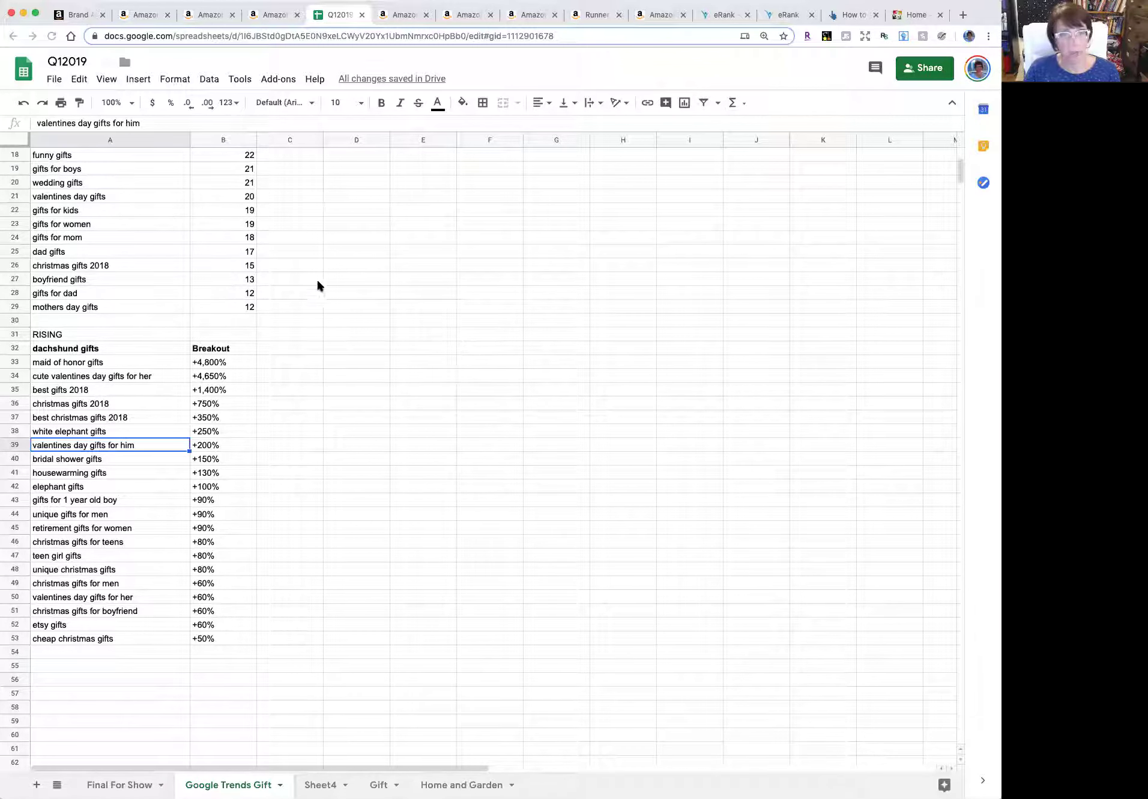
Step: Highlight the "dachshund gifts" search and its Breakout cell in the RISING list
left_click(100, 352)
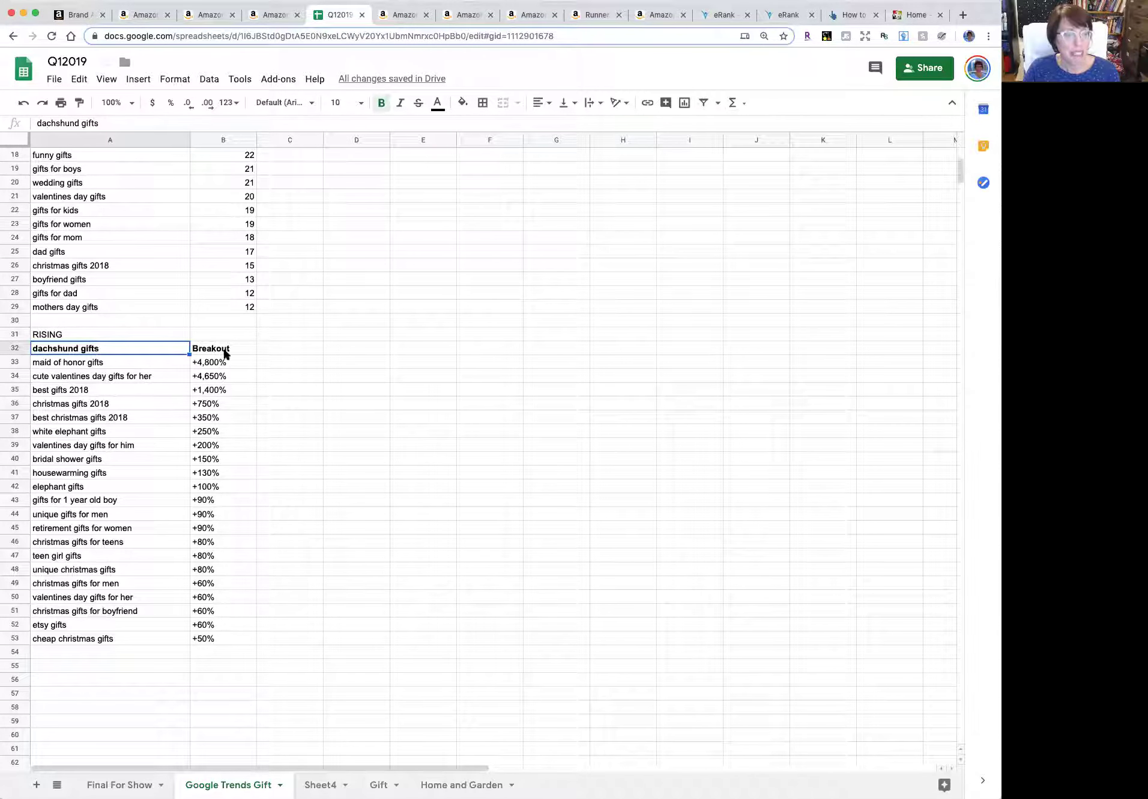
left_click_drag(224, 353, 60, 348)
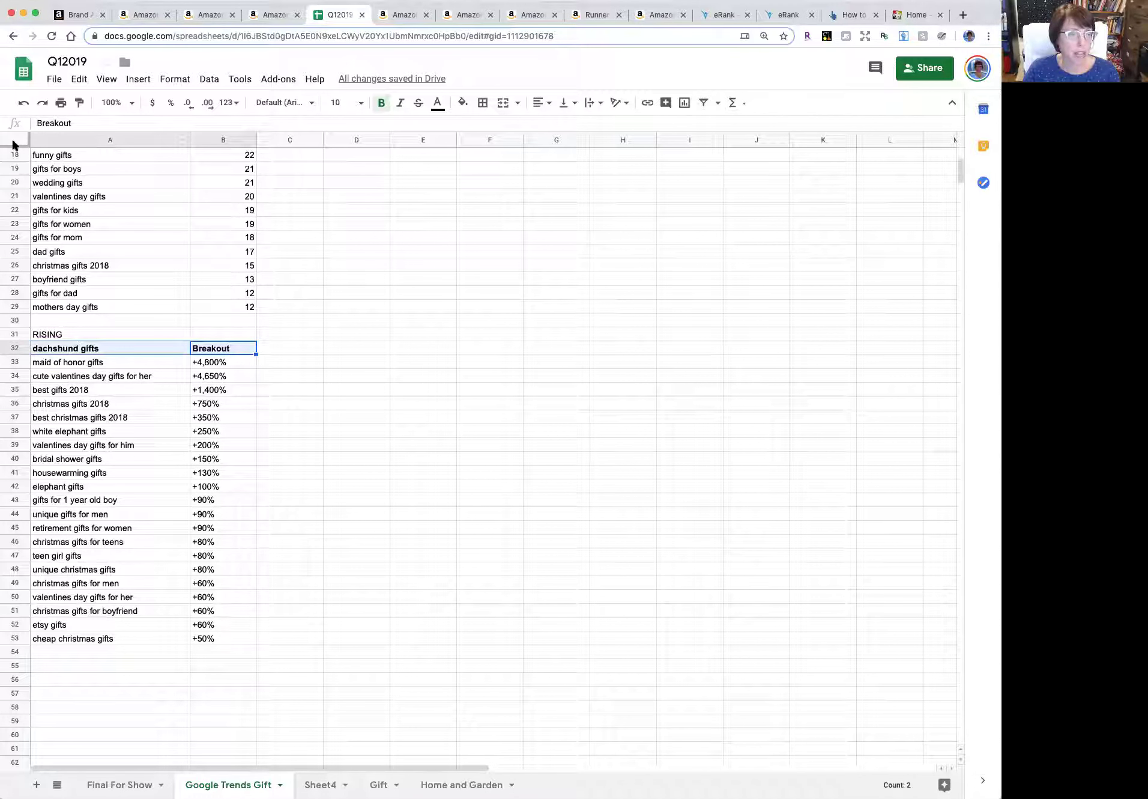
left_click(13, 144)
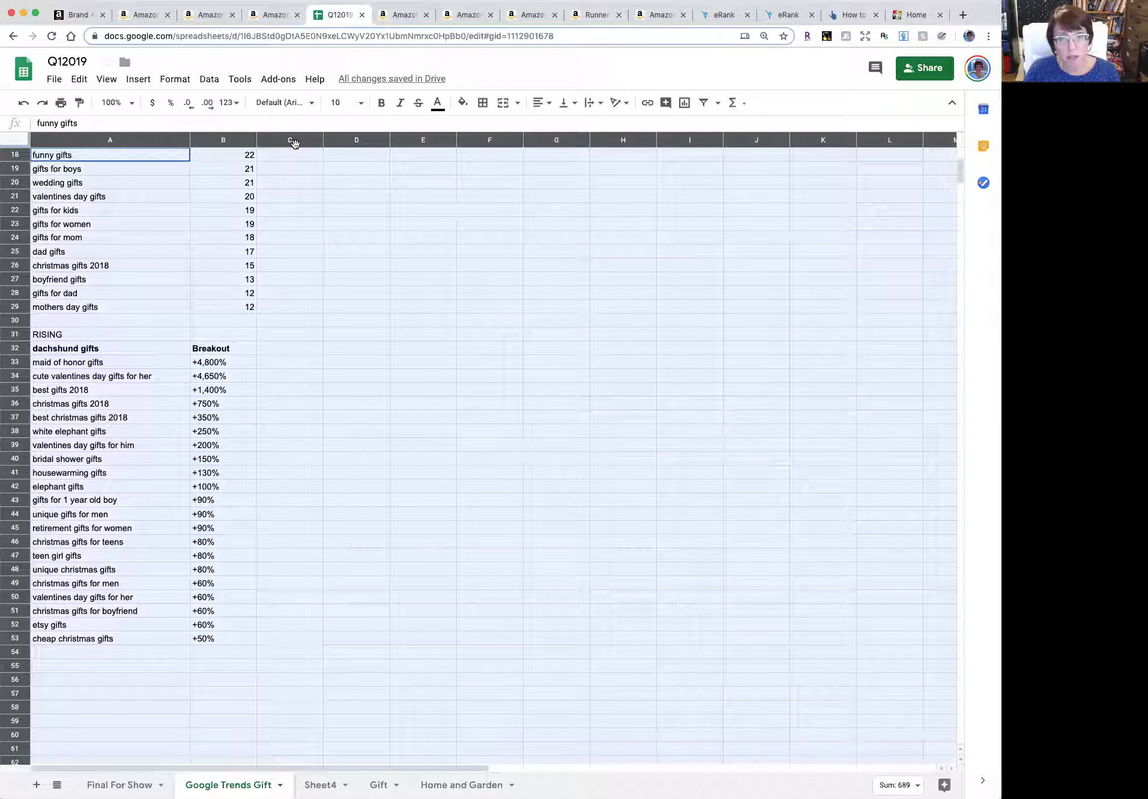
Step: Go back to the Final For Show sheet and look through the Other Gifts section
left_click(154, 783)
scroll(206, 713, "down", 15)
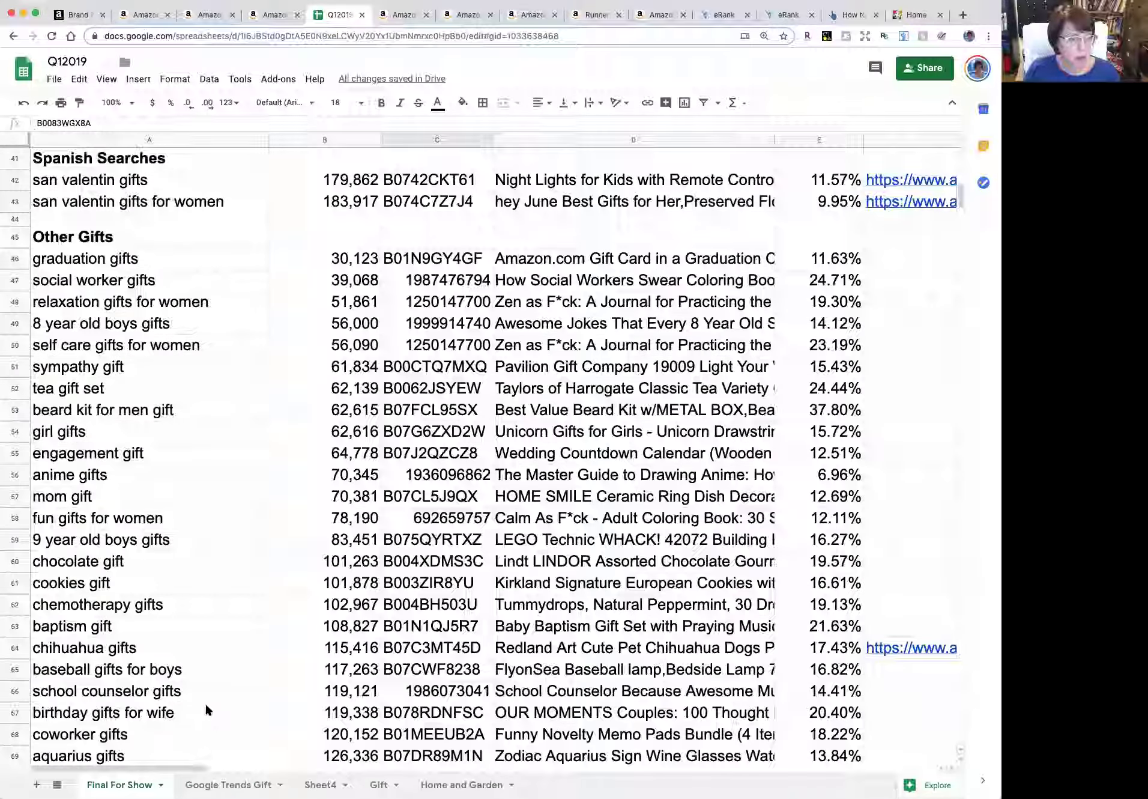